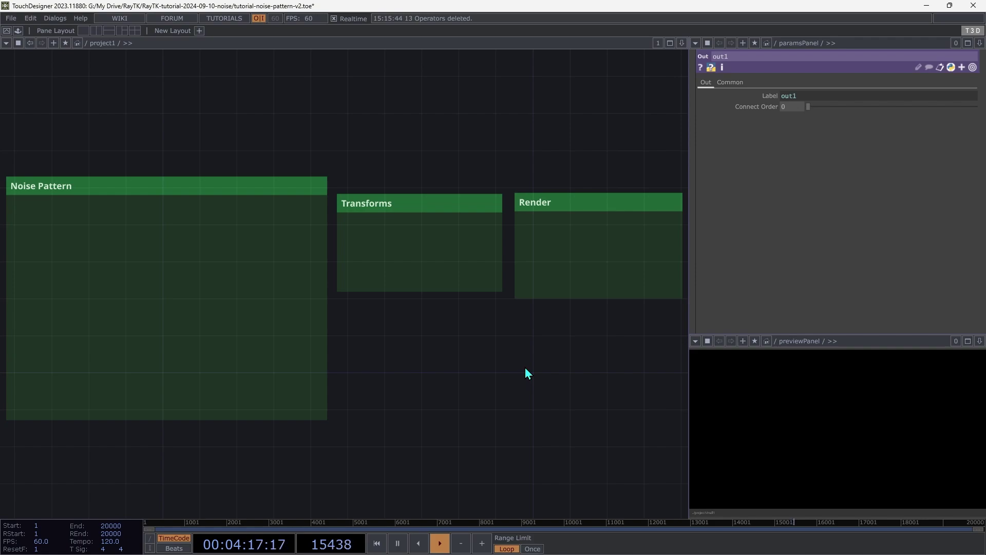
key("u")
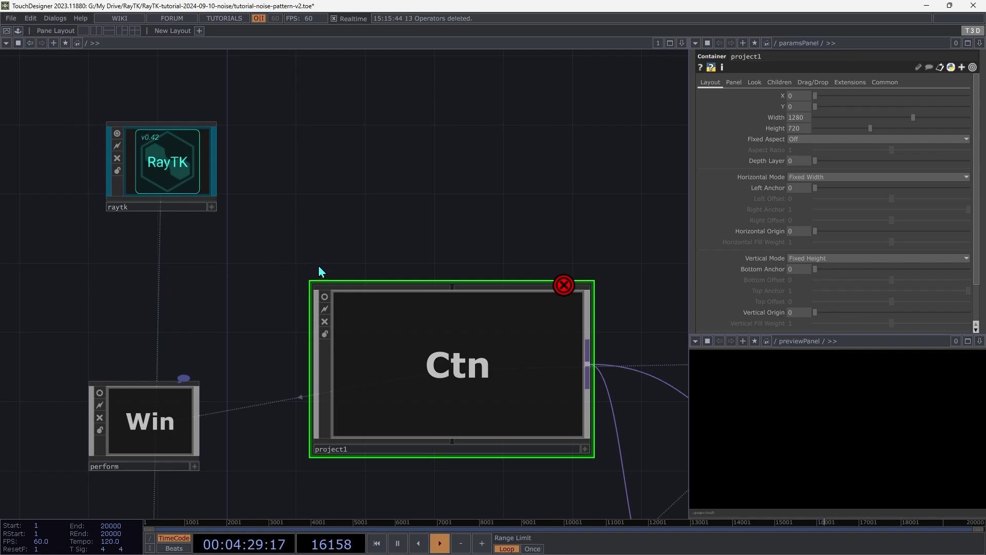
key("i")
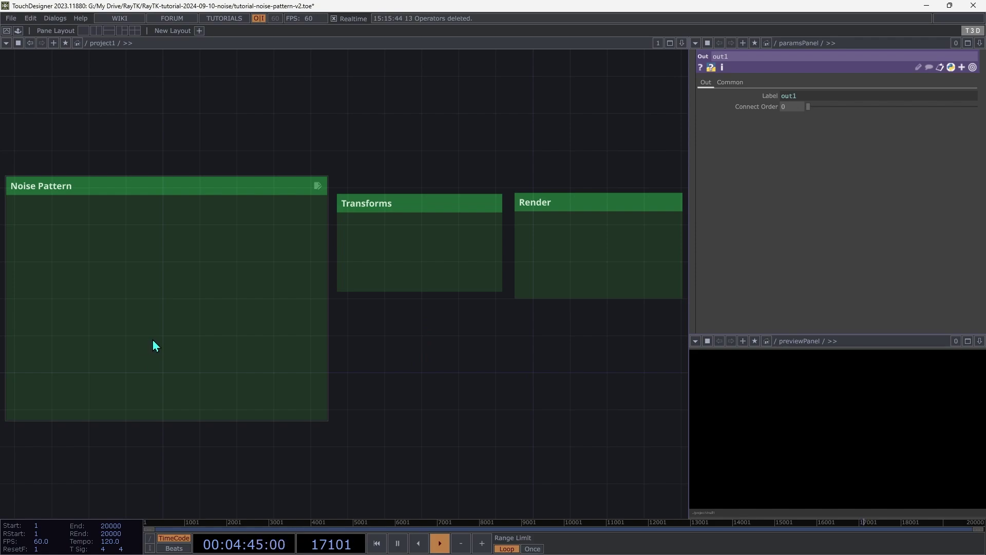
Add a RayTK render2D operator from the palette into the Render box.
key("alt+r")
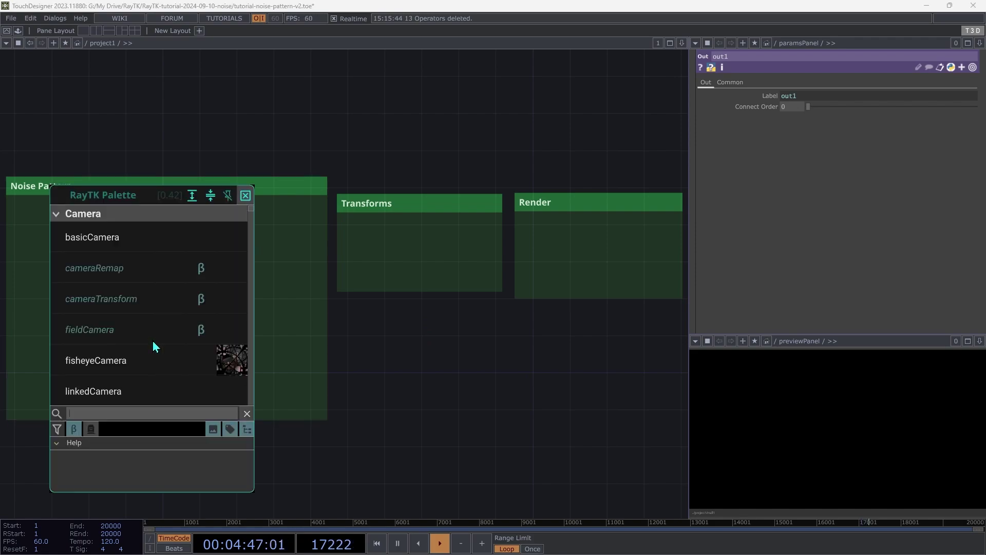
type("render2")
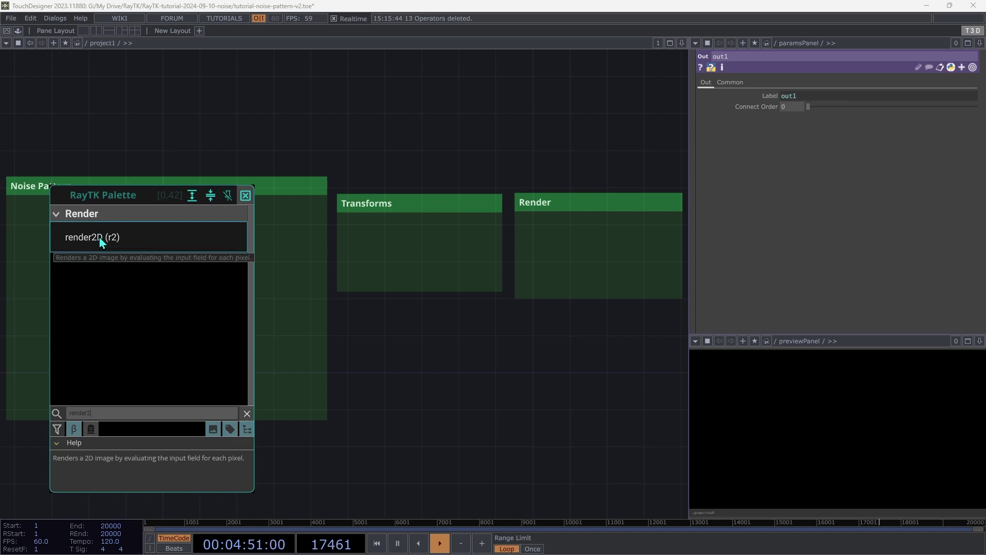
left_click(103, 236)
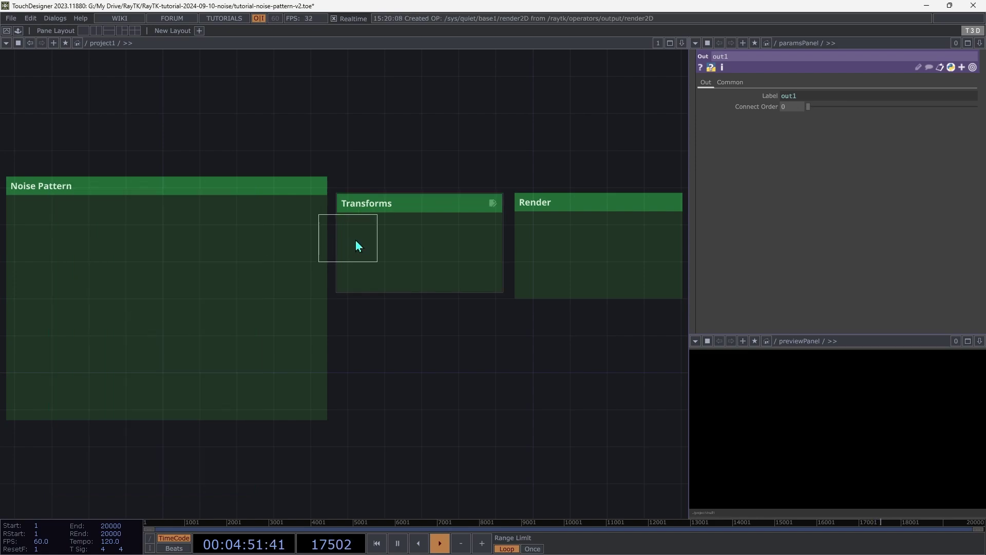
left_click(562, 251)
Attach a new null1 after render2D so it drives the outgoing connection.
left_click(591, 239)
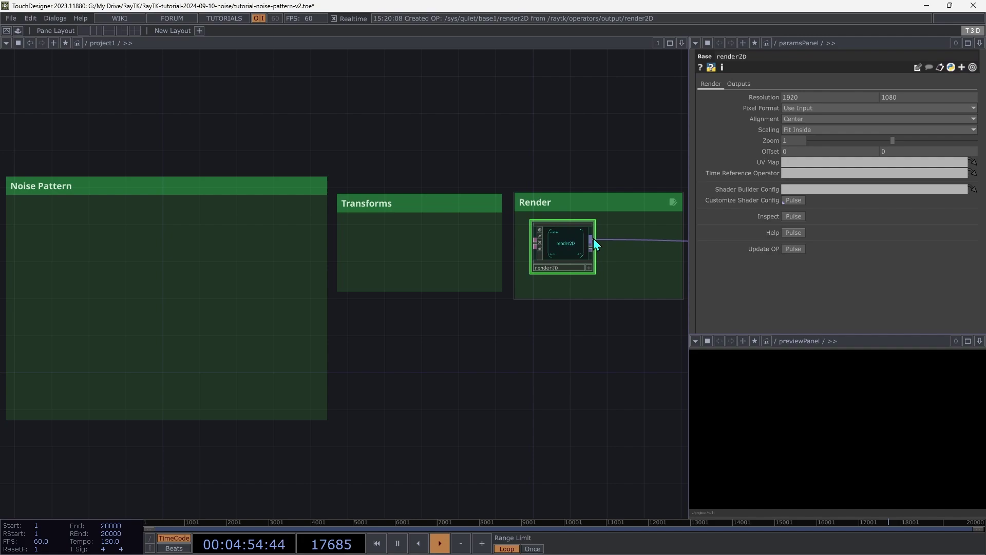
left_click(624, 266)
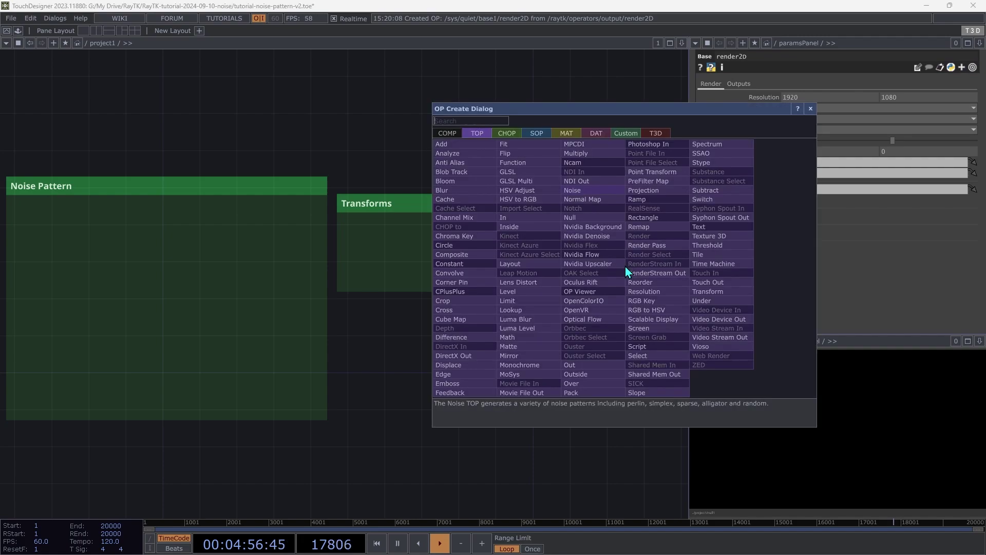
left_click(594, 221)
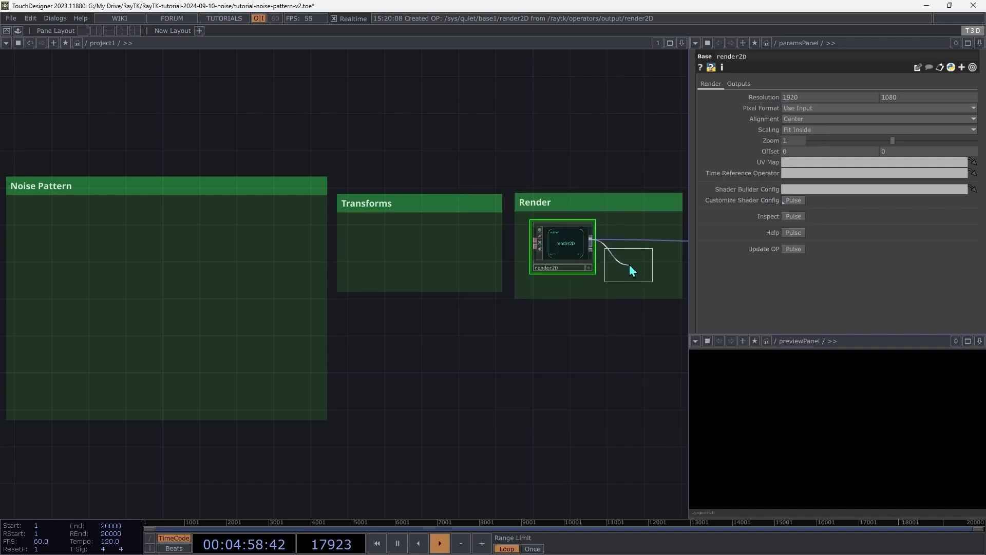
left_click(631, 265)
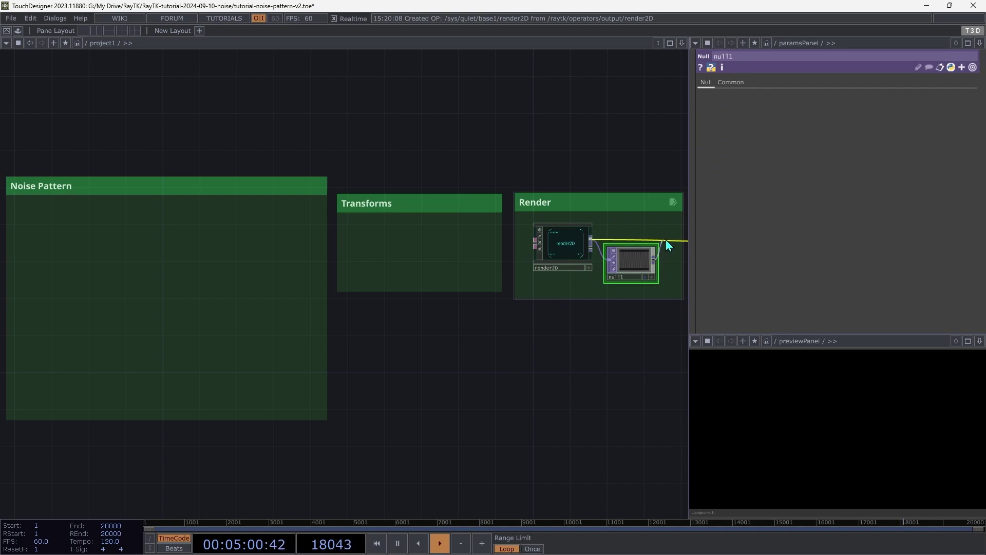
left_click(666, 239)
left_click_drag(642, 272, 650, 243)
right_click(651, 242)
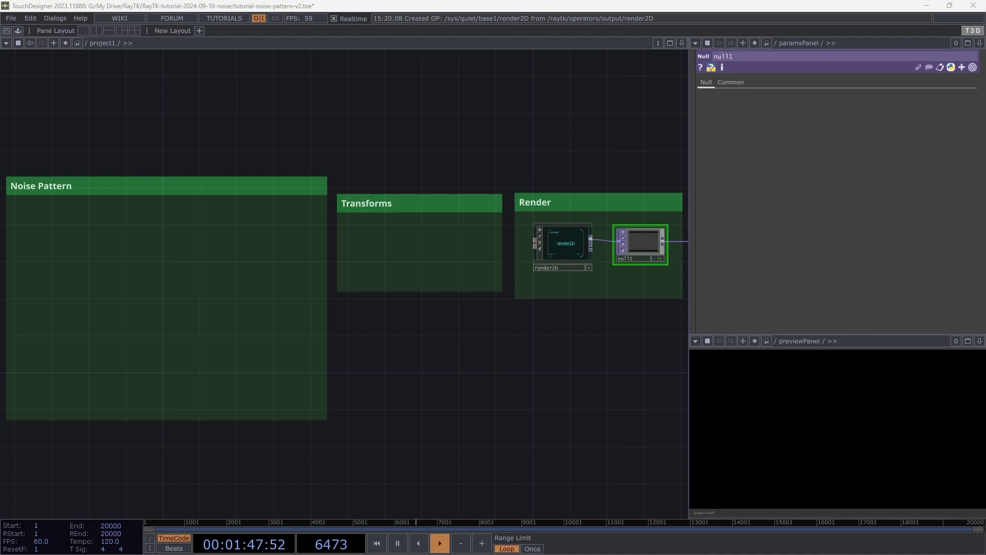
scroll(40, 334, "up", 1)
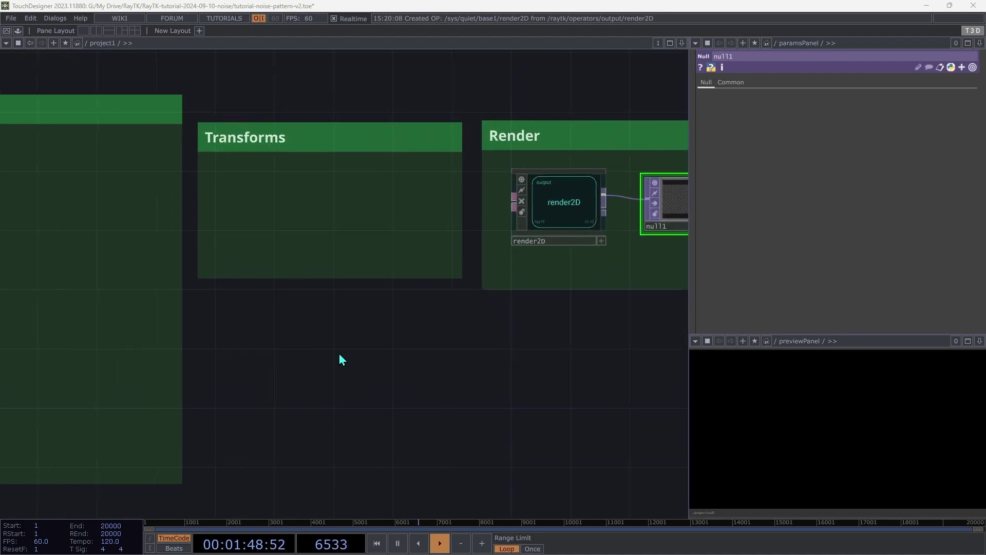
scroll(336, 360, "up", 2)
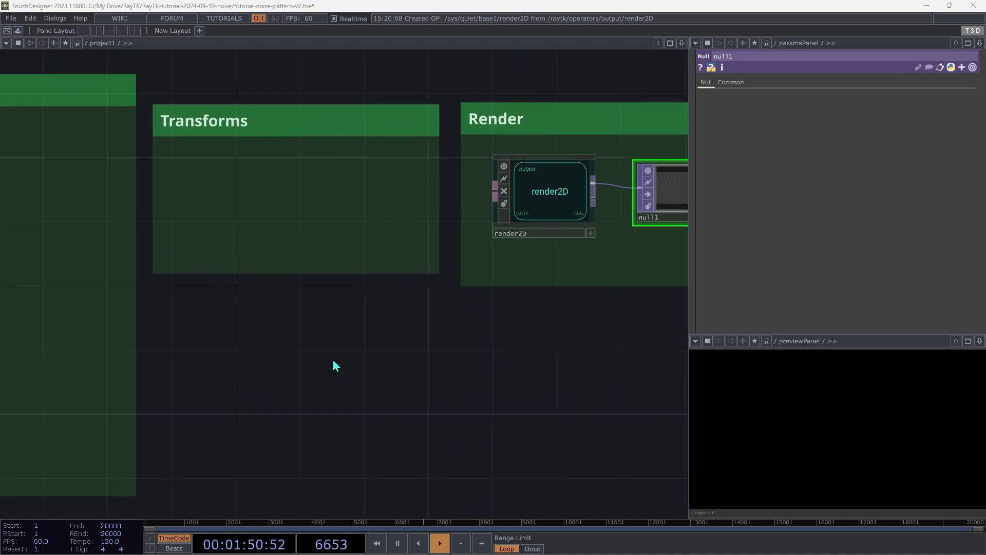
Create terrainNoiseField1 from the RayTK palette and wire its output into render2D.
key("alt+r")
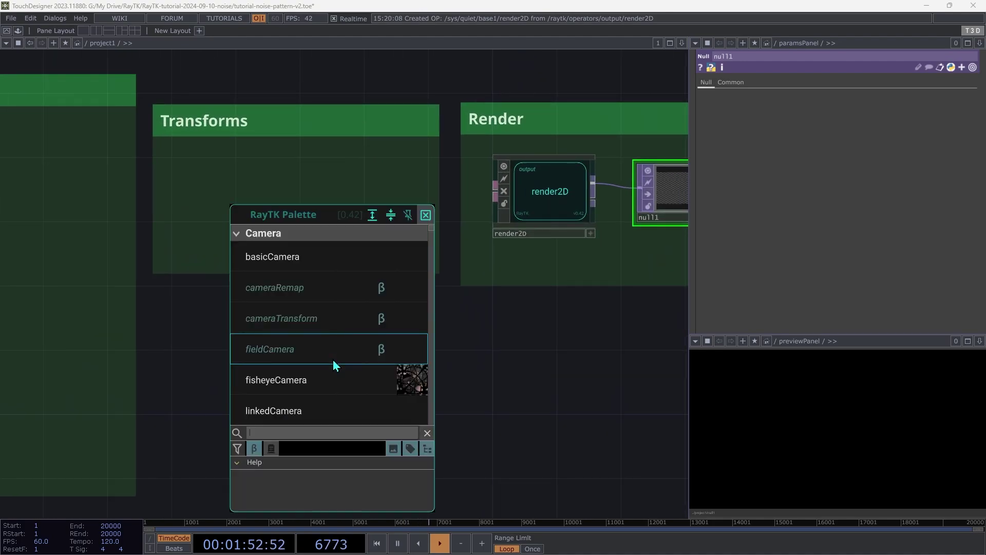
type("terra")
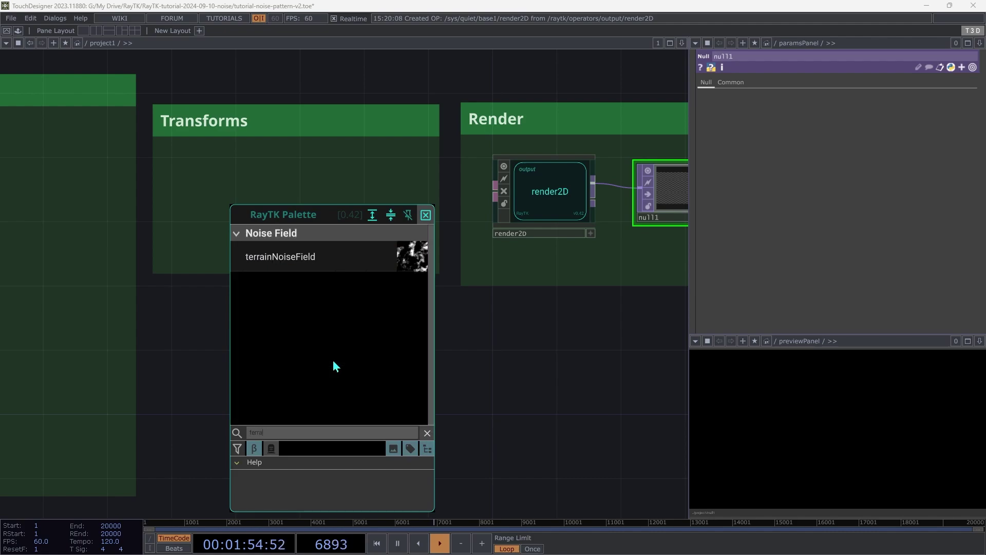
left_click(288, 259)
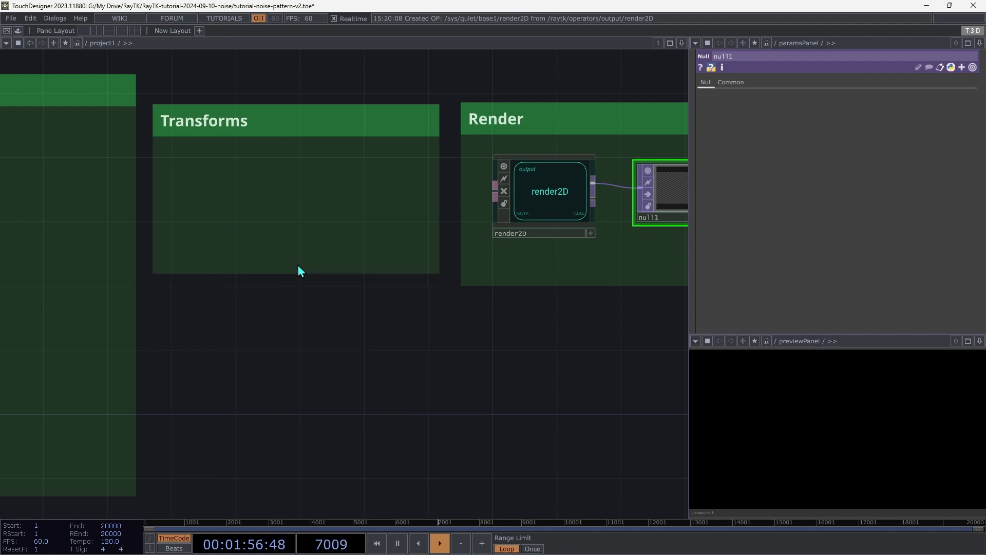
left_click(262, 201)
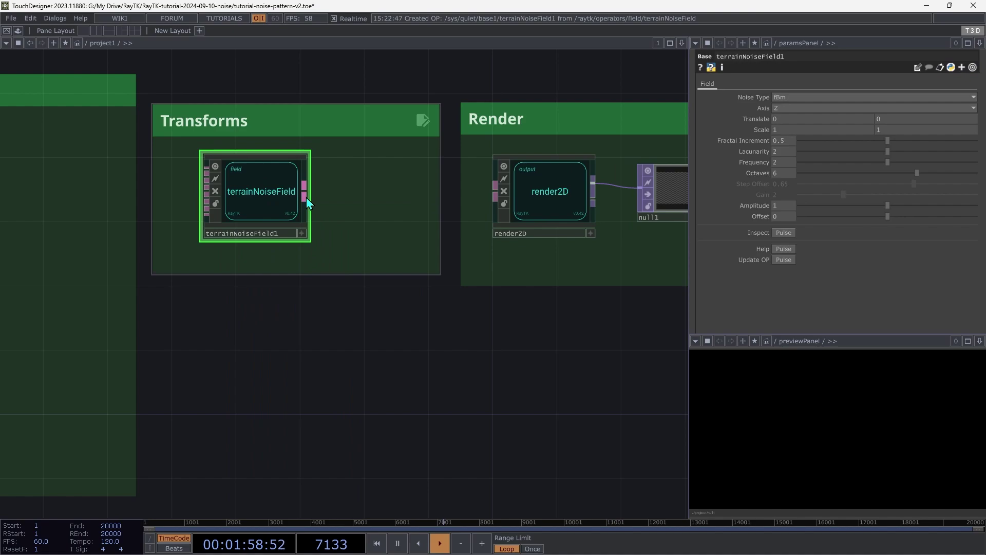
left_click_drag(306, 200, 494, 192)
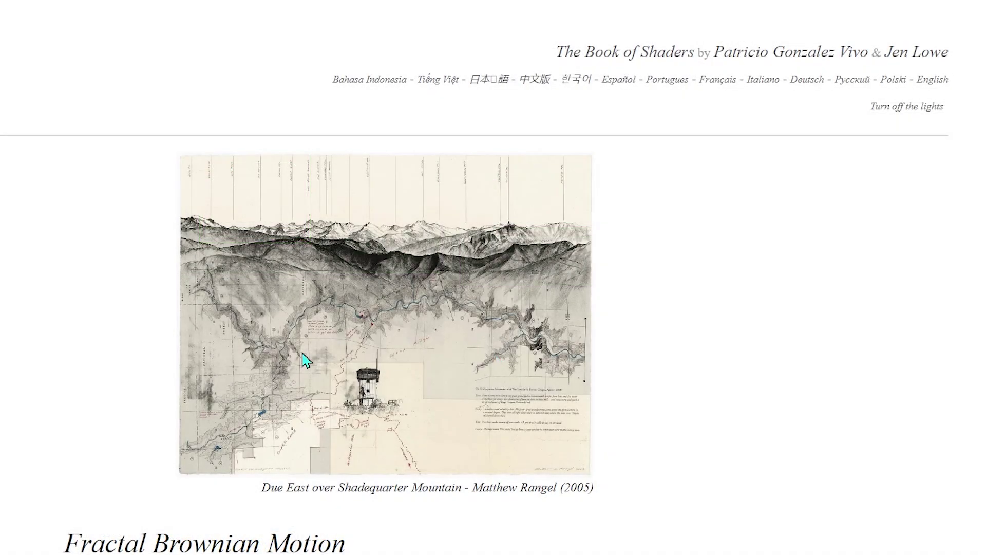
Scroll the Fractal Brownian Motion page past the fBm code toward the turbulence and ridge examples.
scroll(301, 359, "down", 7)
scroll(301, 359, "down", 17)
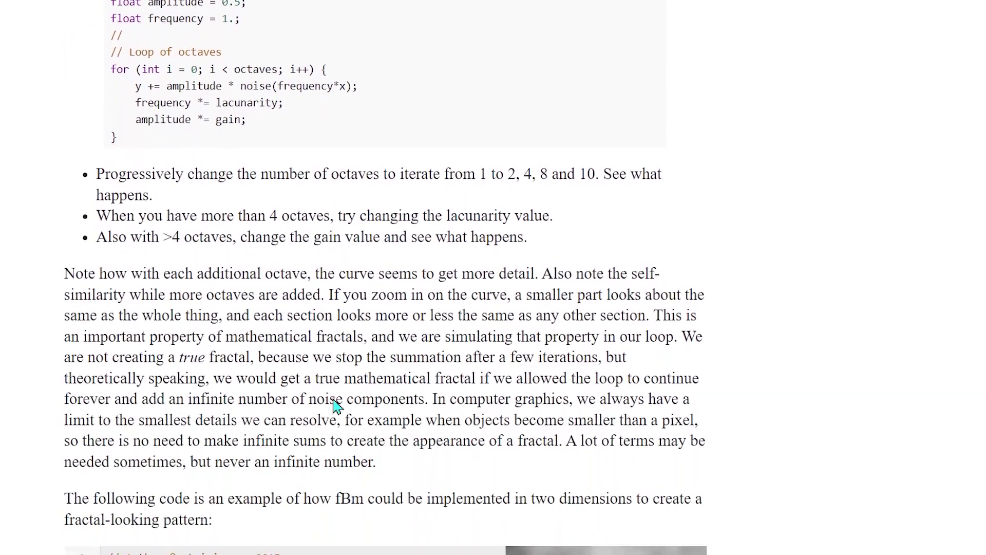
scroll(335, 399, "down", 15)
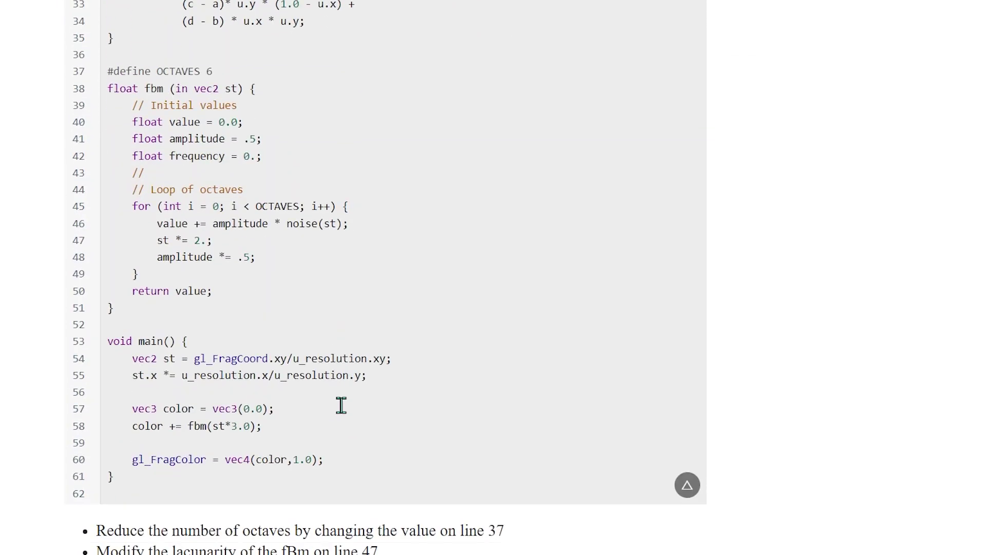
scroll(340, 404, "down", 18)
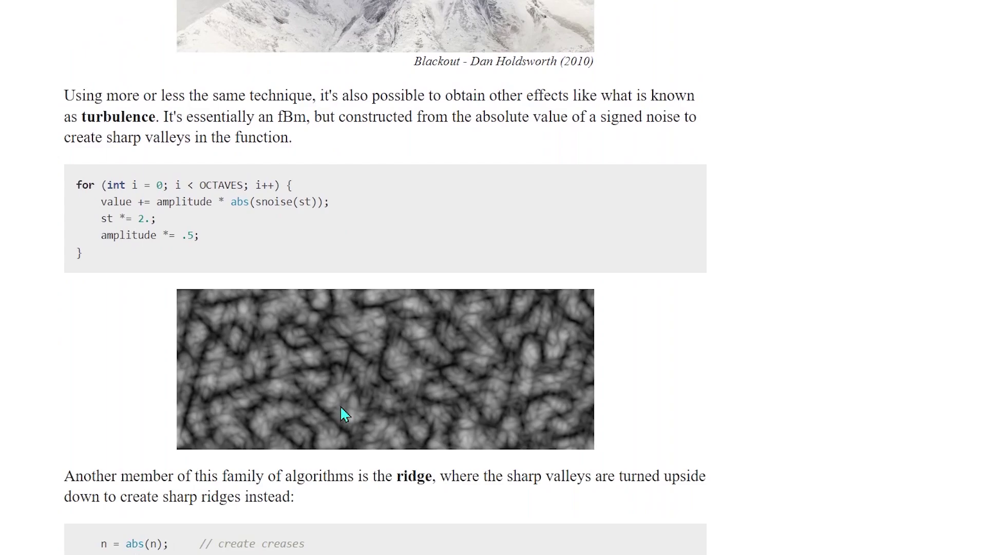
scroll(345, 415, "down", 16)
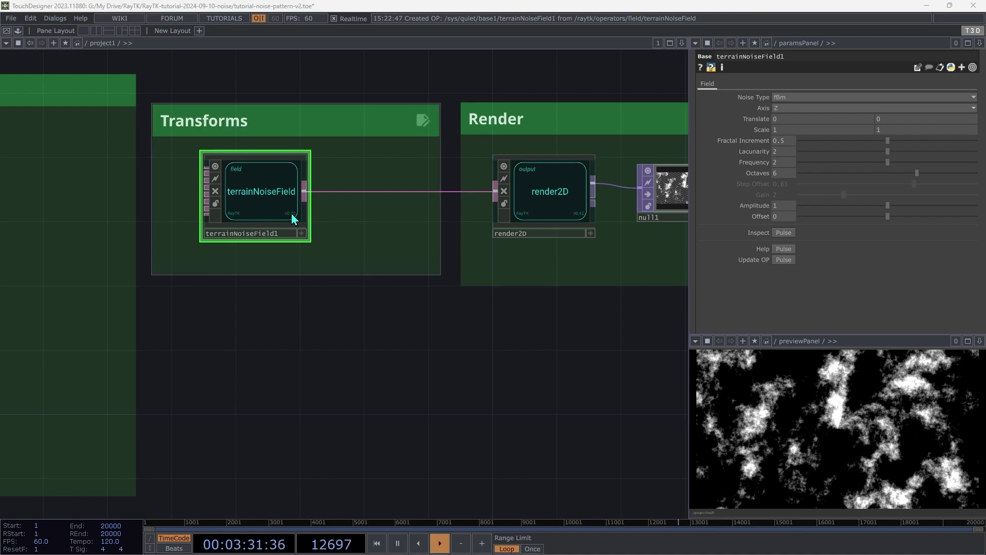
Drag terrainNoiseField1 into the Noise Pattern box and pan it into view.
left_click_drag(285, 205, 93, 206)
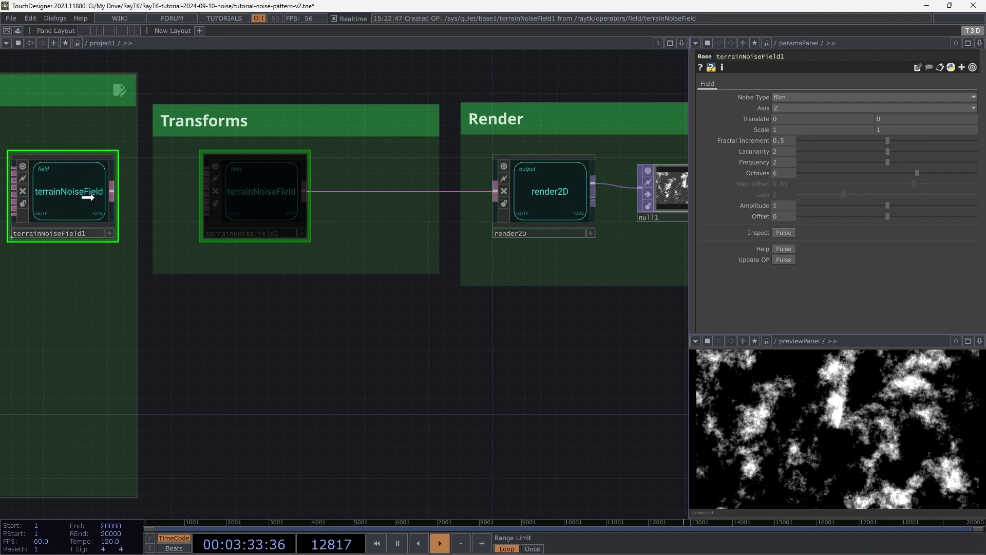
left_click_drag(154, 308, 593, 311)
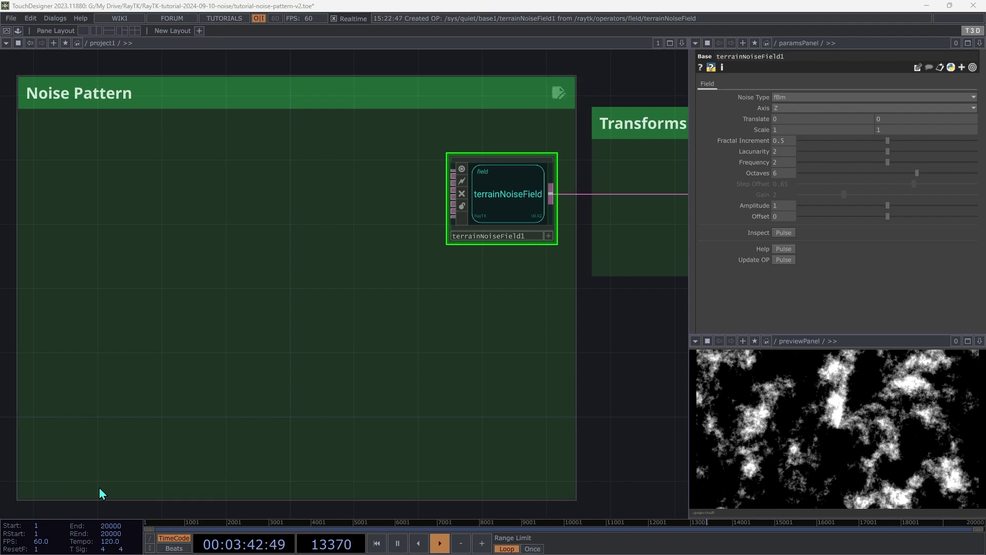
Set terrainNoiseField1's Noise Type to Ridged Multi Fractal.
left_click(782, 97)
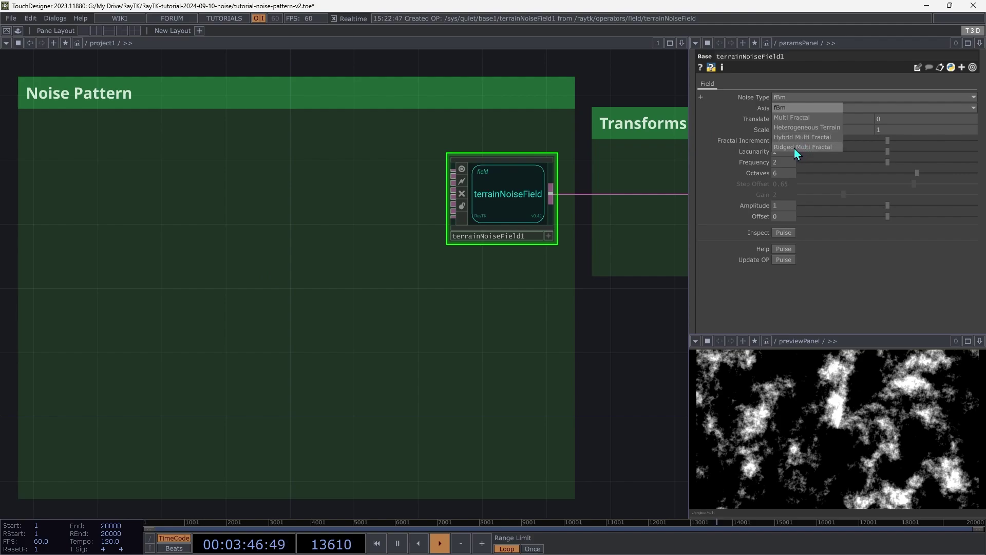
left_click(822, 149)
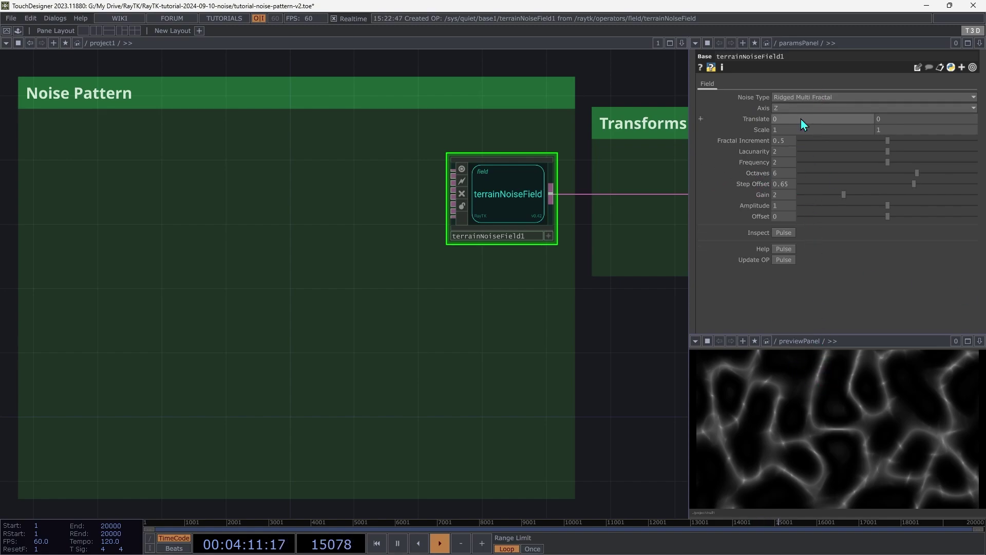
Slide the noise along X and stretch its X scale, leaving Translate X at 3.2.
left_click_drag(800, 118, 893, 111)
mouse_move(843, 135)
left_mouse_down()
mouse_move(844, 110)
mouse_move(836, 110)
mouse_move(843, 119)
left_mouse_up()
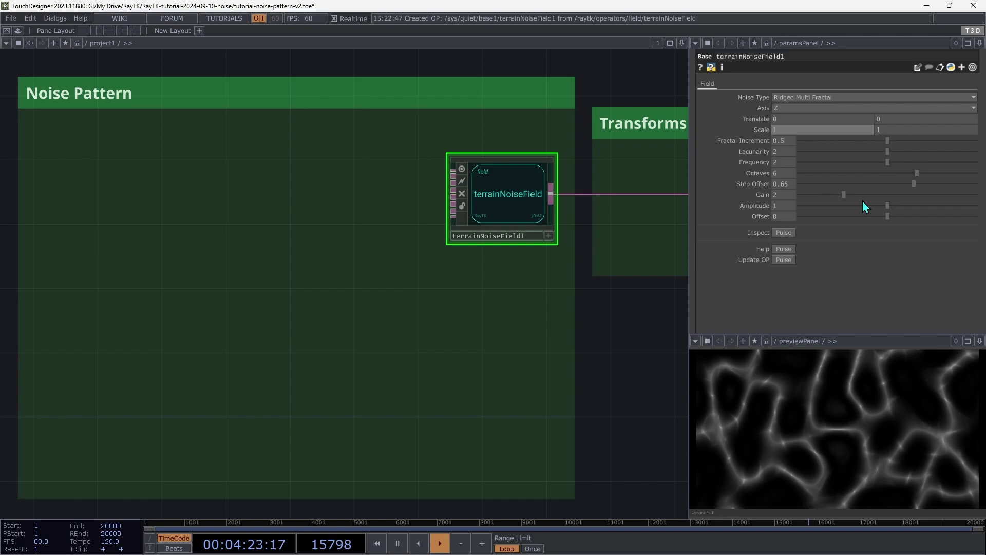
left_click_drag(815, 120, 810, 104)
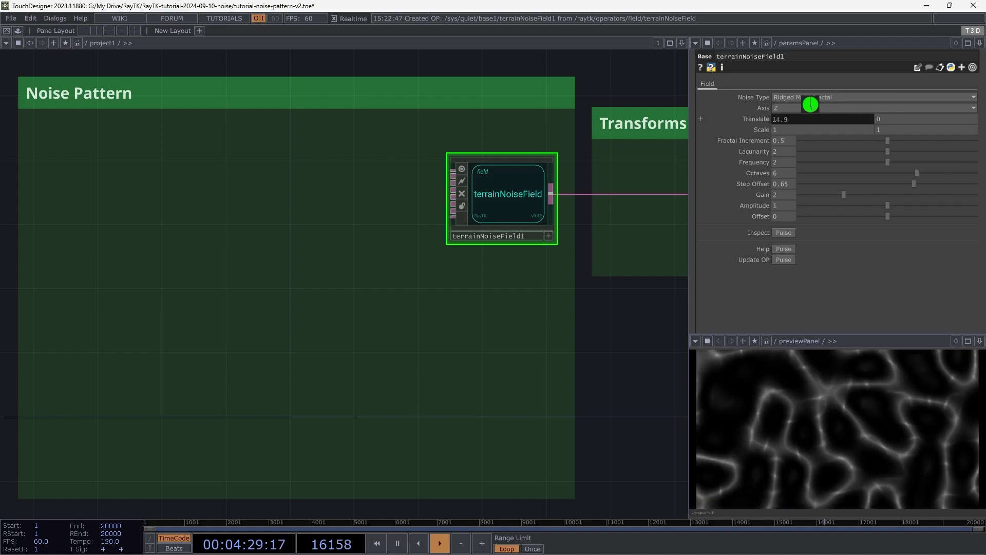
left_click_drag(810, 104, 811, 119)
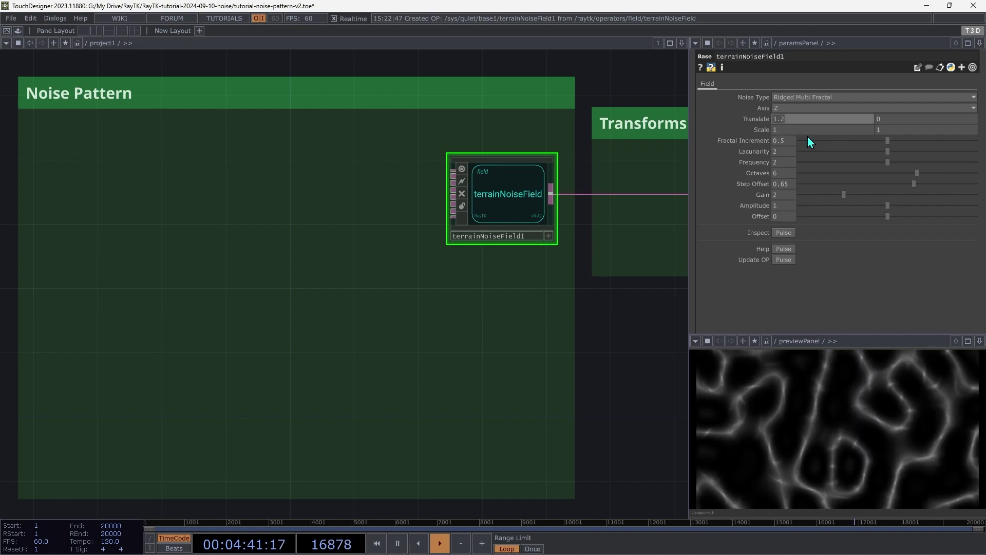
Reset Translate X to 0 and tune Lacunarity, ending at 2.02.
type("0")
key("Tab")
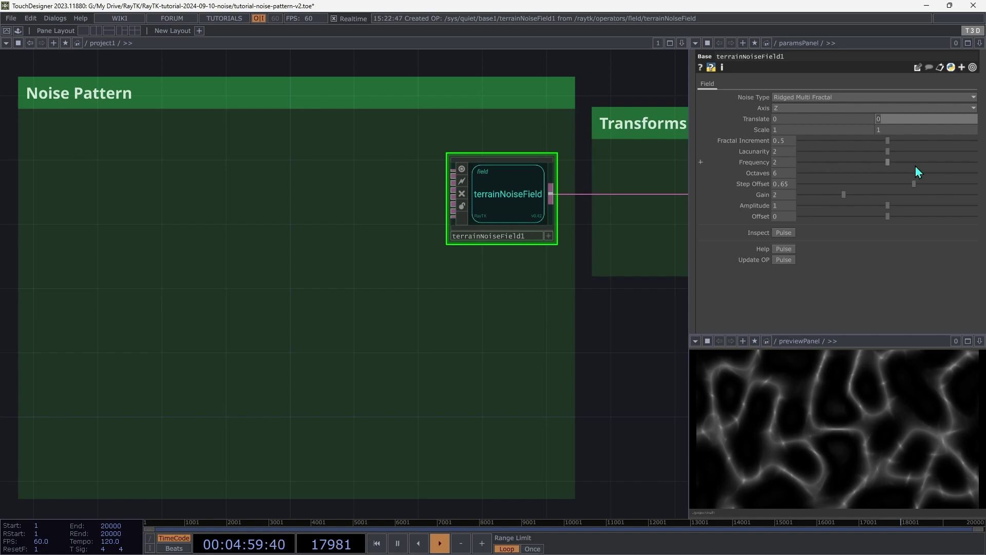
left_click_drag(885, 152, 820, 159)
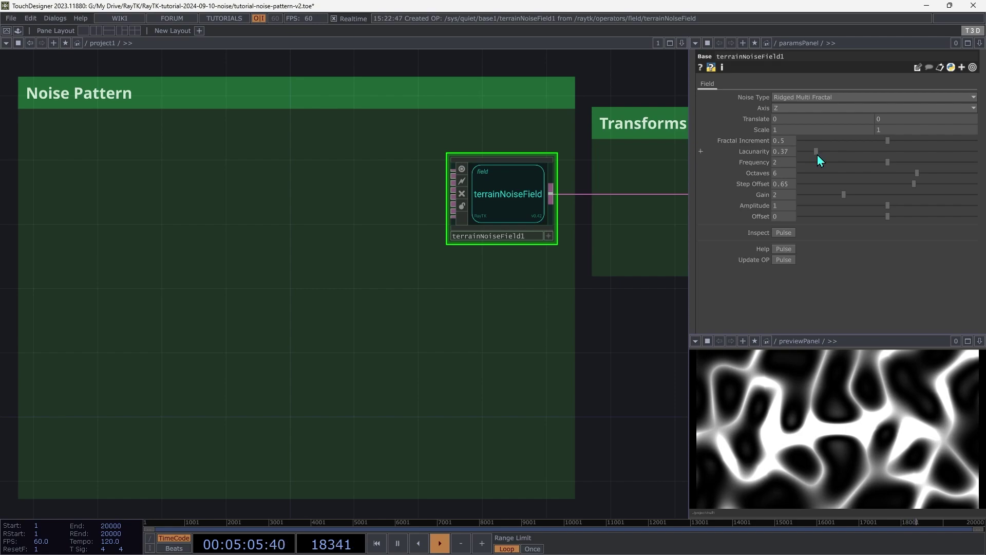
left_click_drag(818, 155, 919, 202)
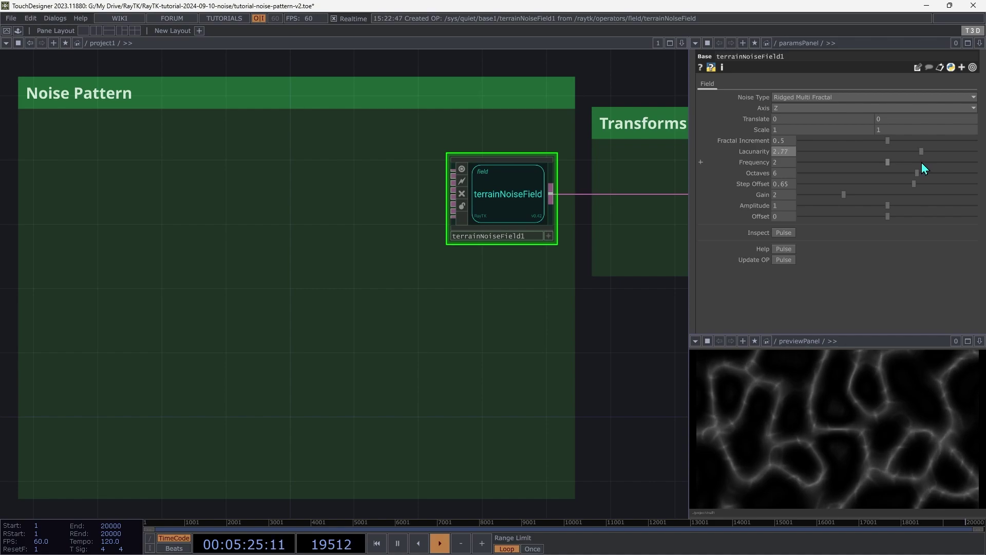
left_click_drag(917, 162, 926, 181)
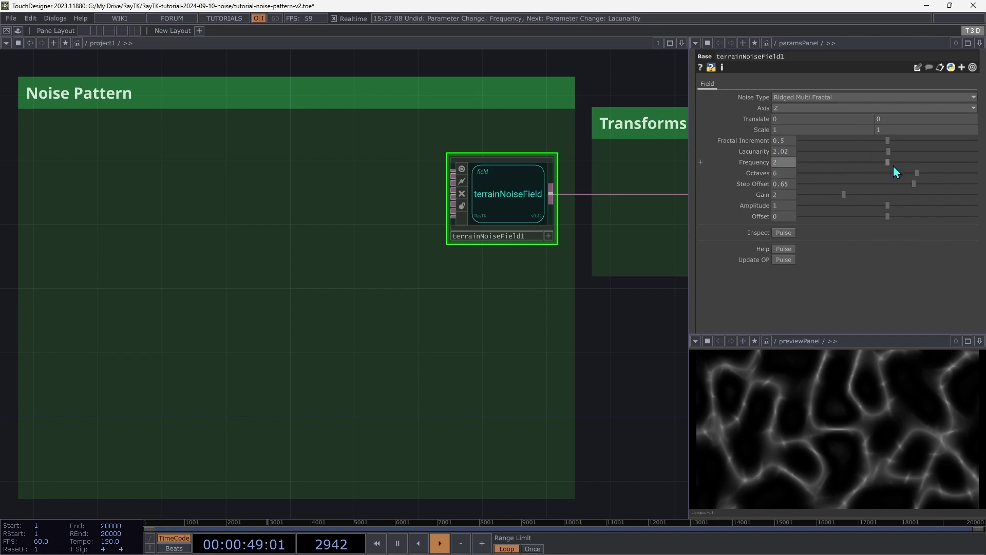
Raise Frequency to 2.97 and lower Step Offset to about 0.126.
left_click_drag(892, 165, 931, 163)
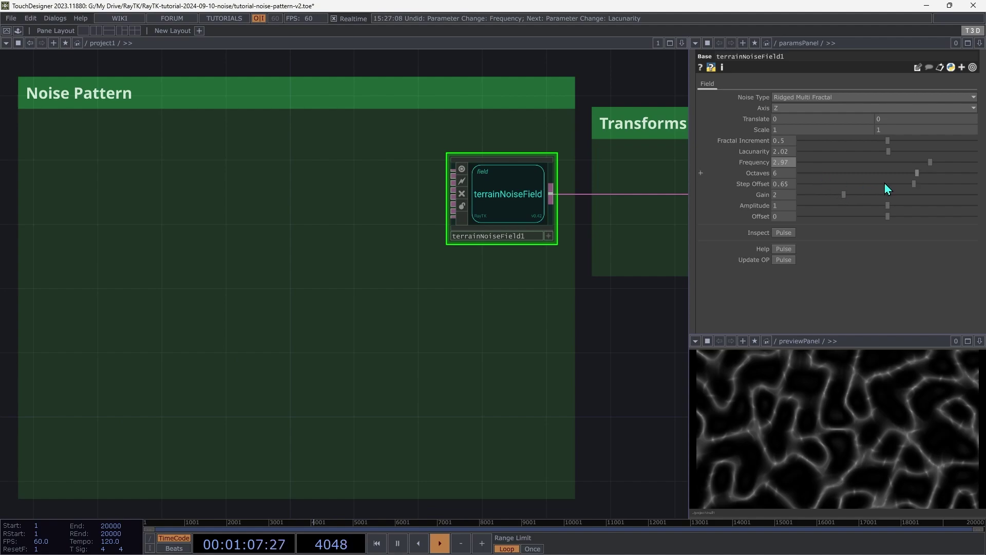
left_click_drag(912, 185, 837, 187)
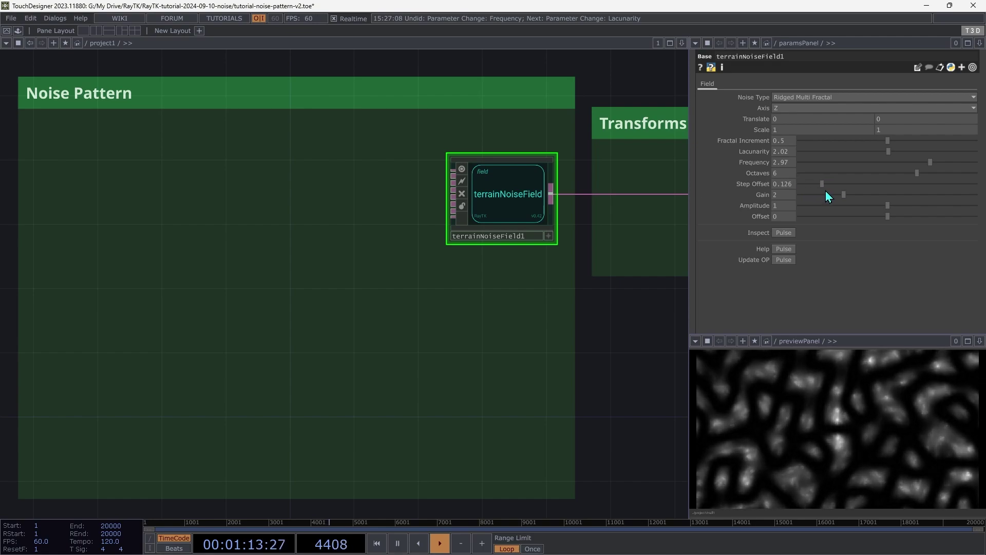
Set Step Offset to 0.905 and Gain to 2.62 on terrainNoiseField1.
left_click_drag(872, 195, 922, 206)
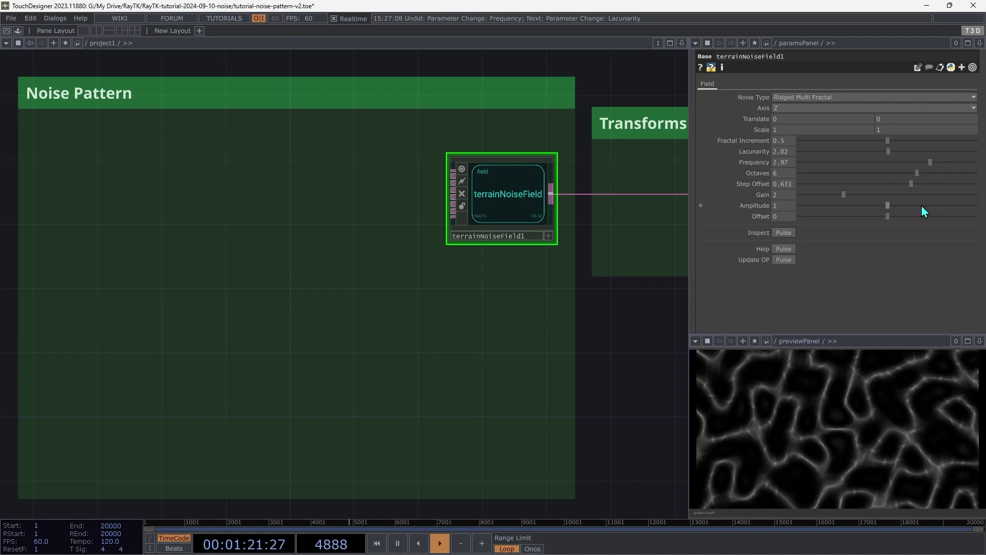
left_click_drag(922, 205, 944, 207)
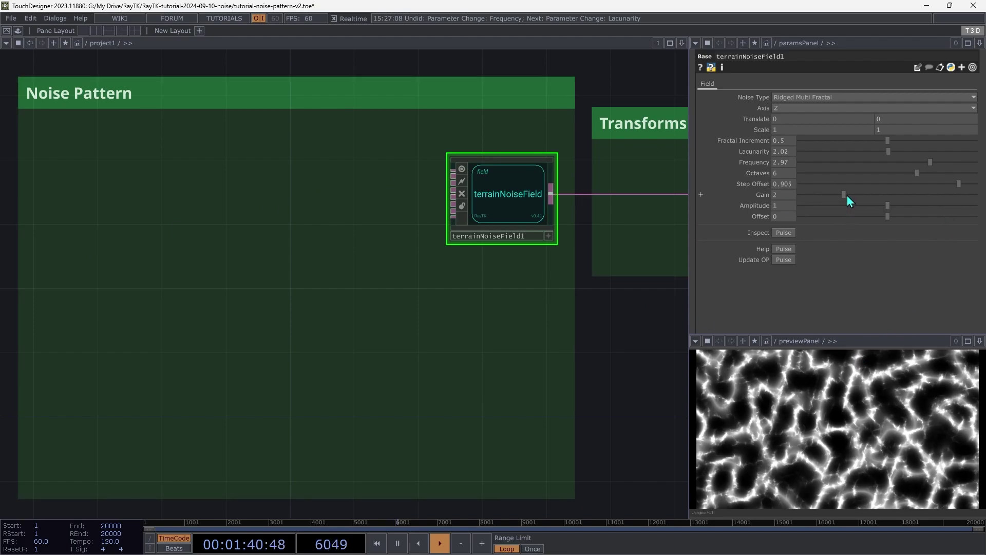
mouse_move(847, 198)
left_mouse_down()
mouse_move(950, 189)
mouse_move(829, 197)
mouse_move(908, 188)
mouse_move(856, 183)
mouse_move(957, 190)
mouse_move(835, 174)
mouse_move(925, 197)
mouse_move(849, 195)
mouse_move(859, 196)
left_mouse_up()
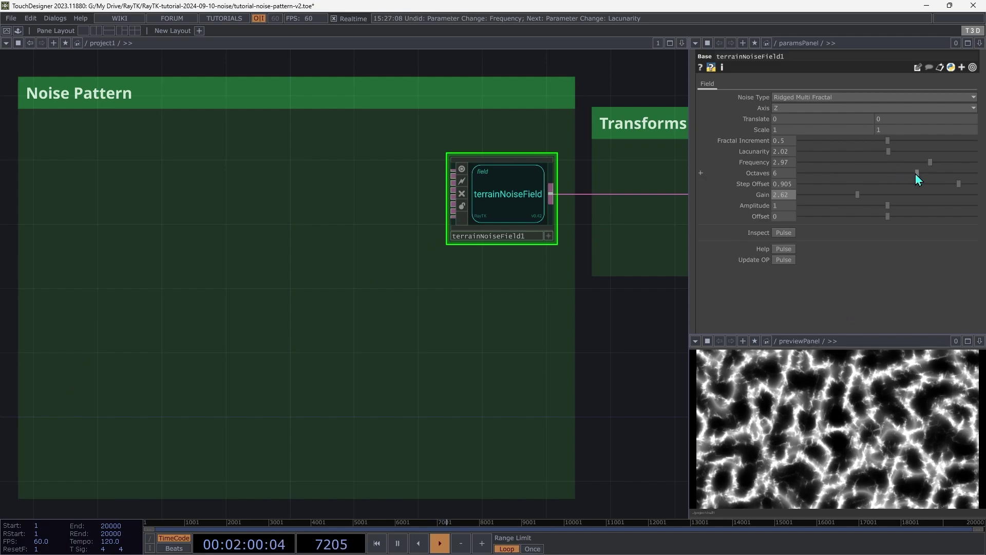
Sweep Octaves to compare detail levels, settling on fewer octaves for coarser ridges.
left_click_drag(916, 174, 872, 175)
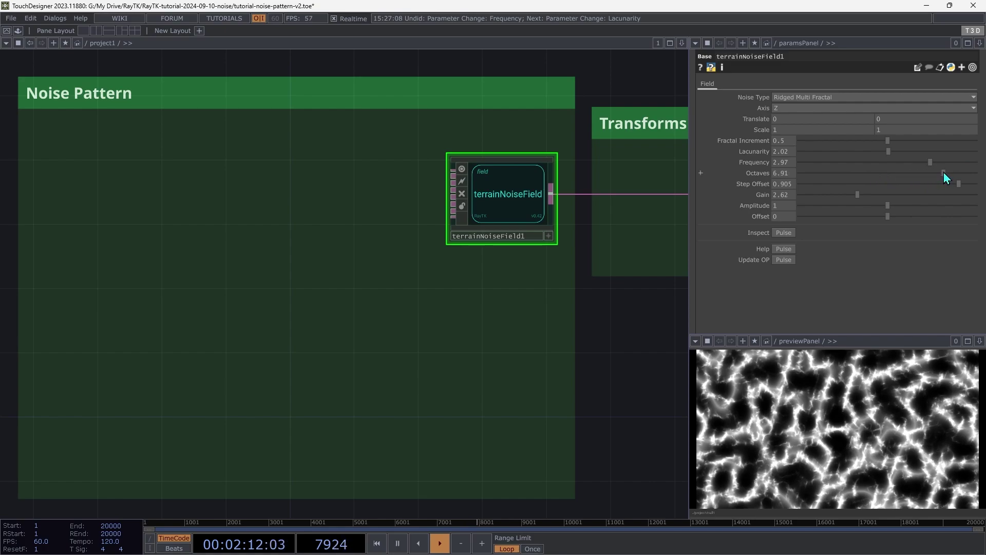
left_click_drag(943, 172, 827, 194)
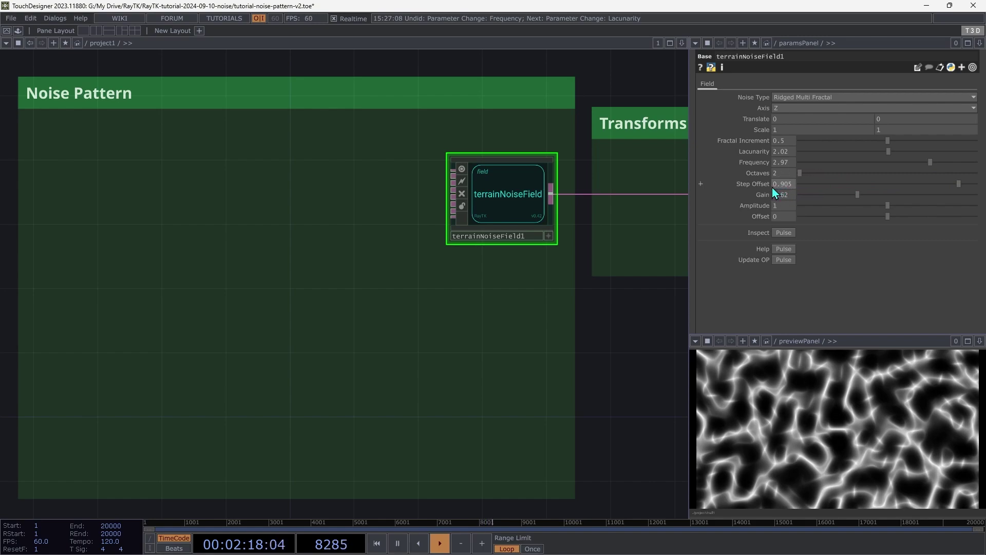
left_click_drag(767, 186, 820, 180)
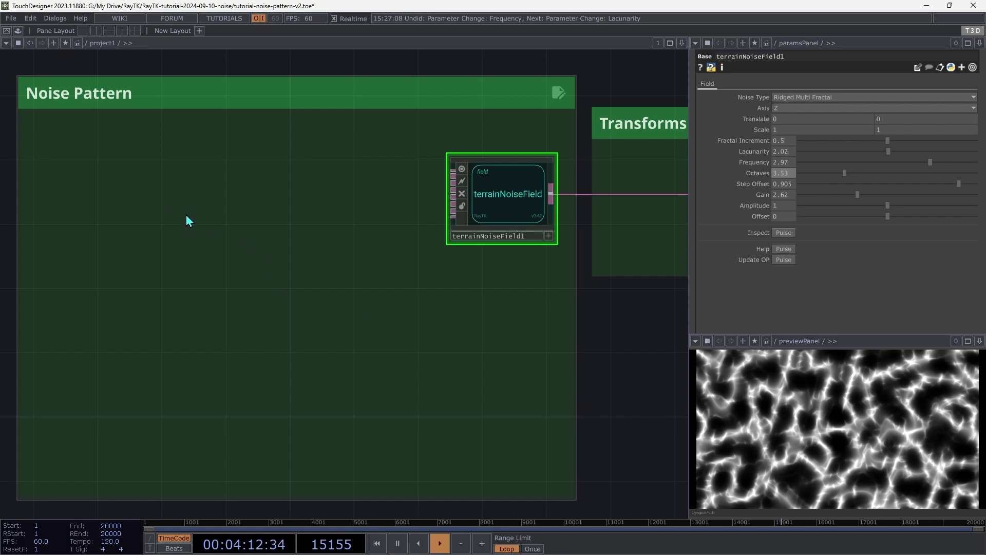
Add a RayTK noiseField and wire it into terrainNoiseField1's fractal increment input.
key("ctrl+b")
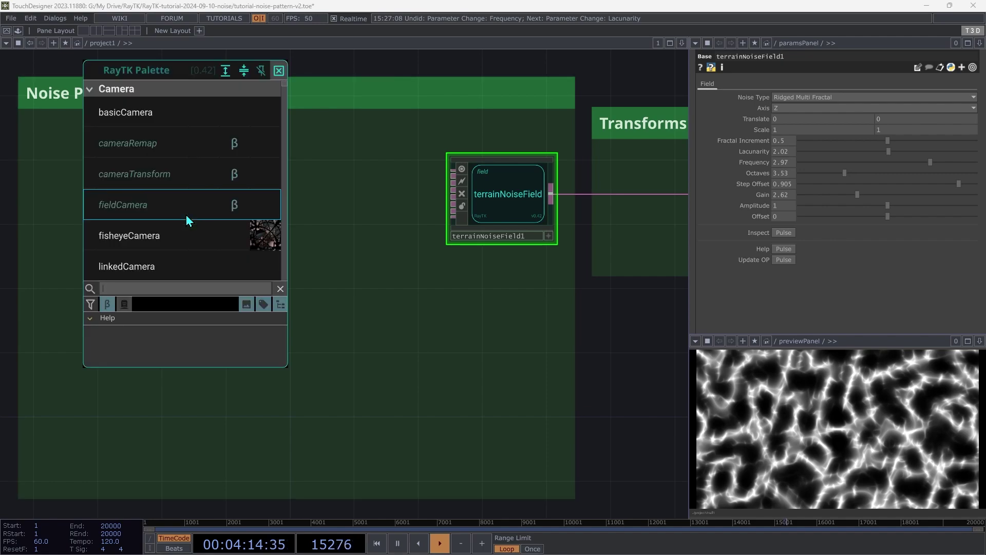
type("nois")
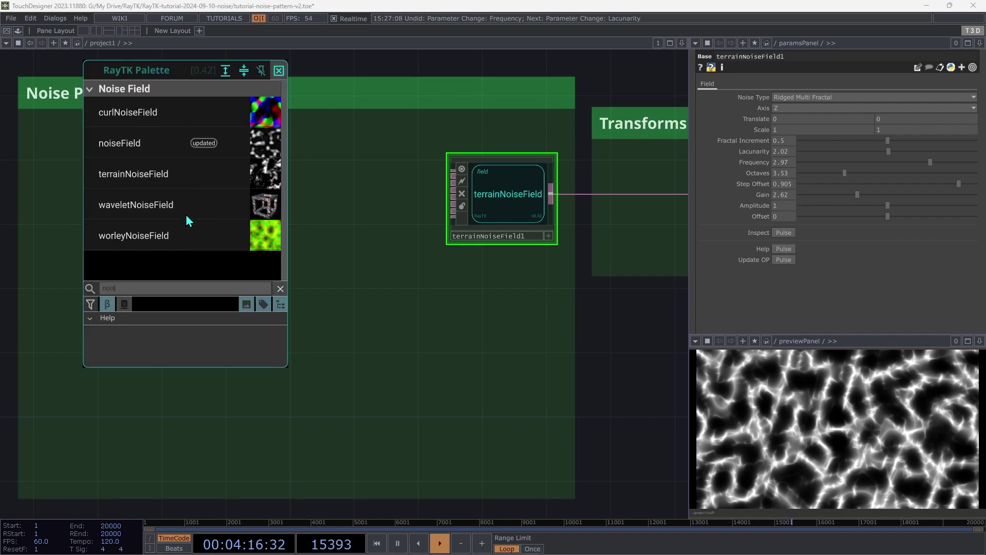
left_click(148, 149)
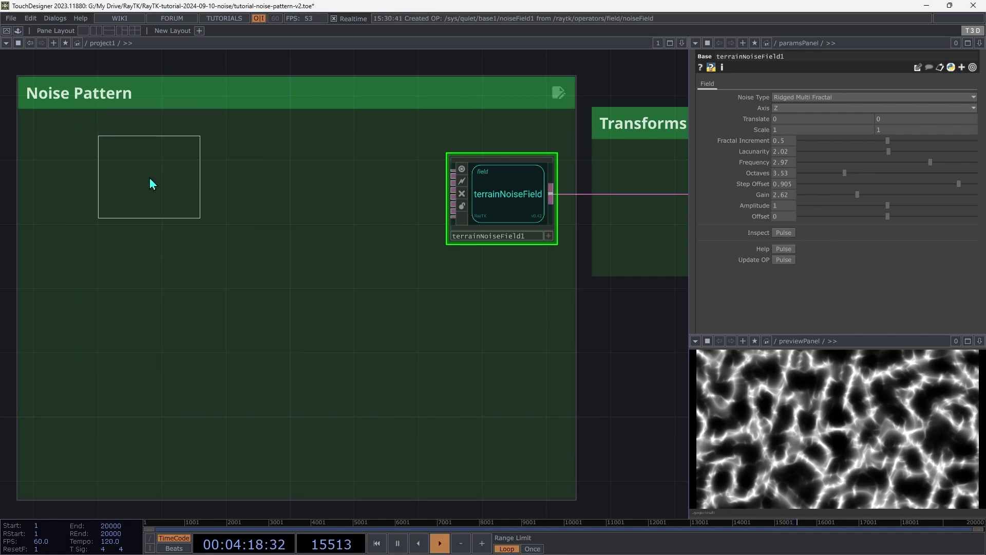
left_click(162, 200)
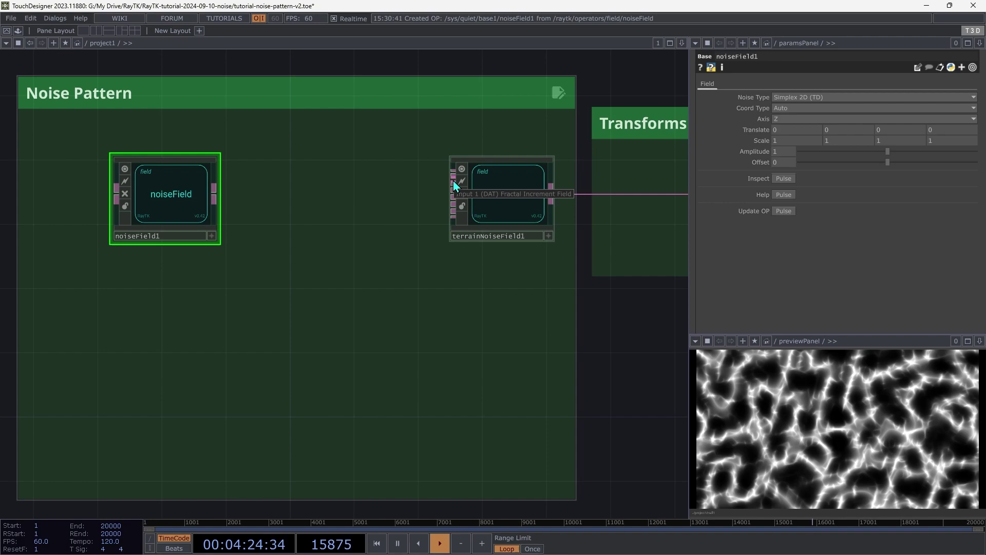
left_click_drag(453, 180, 215, 195)
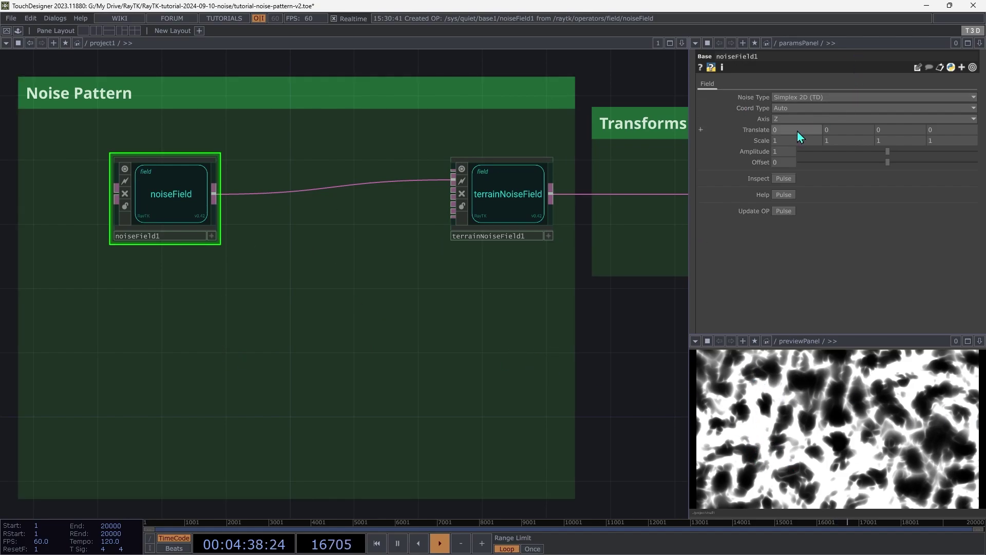
Give noiseField1 amplitude 2, offset 1 and translate 0.2, 0.8.
mouse_move(797, 135)
left_mouse_down()
mouse_move(791, 111)
mouse_move(795, 136)
left_mouse_up()
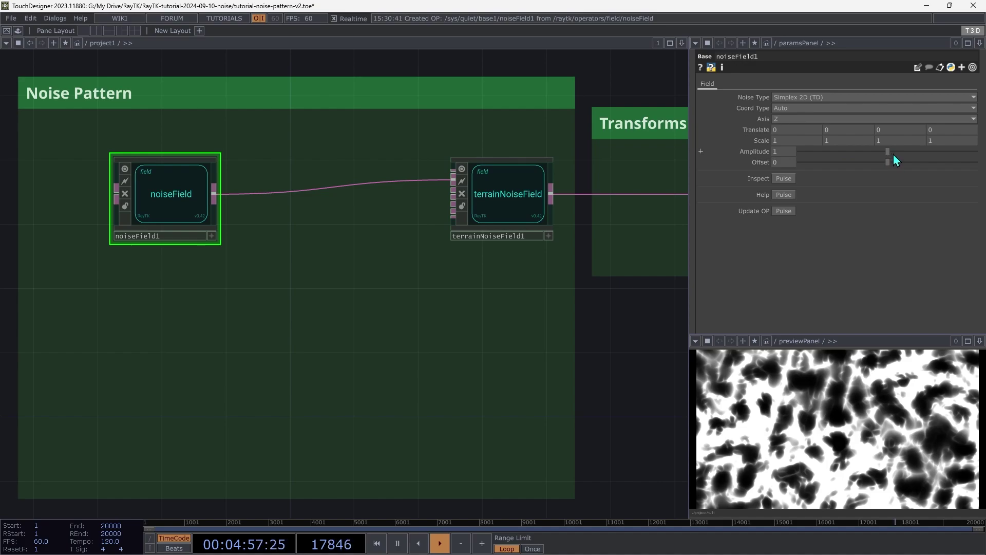
left_click_drag(891, 155, 974, 161)
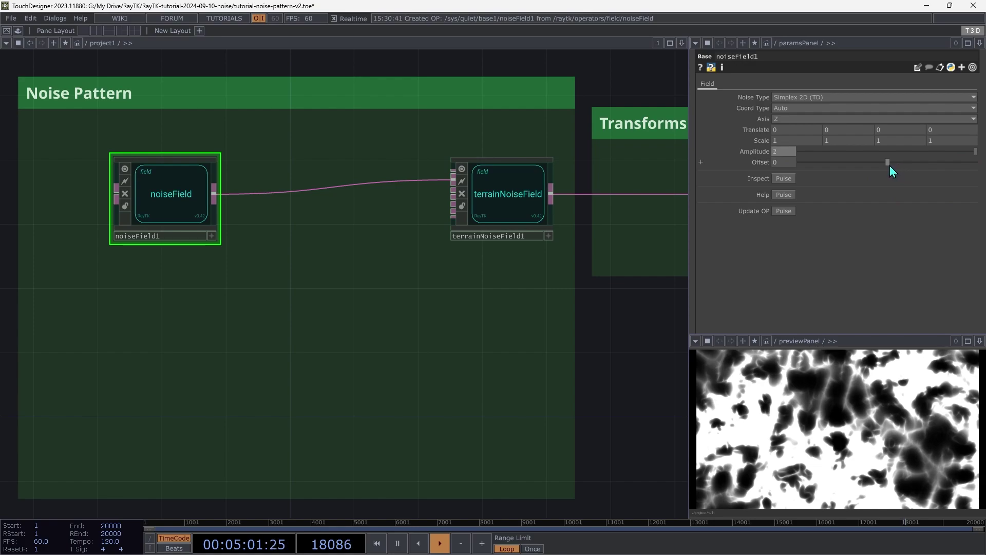
left_click_drag(890, 166, 984, 177)
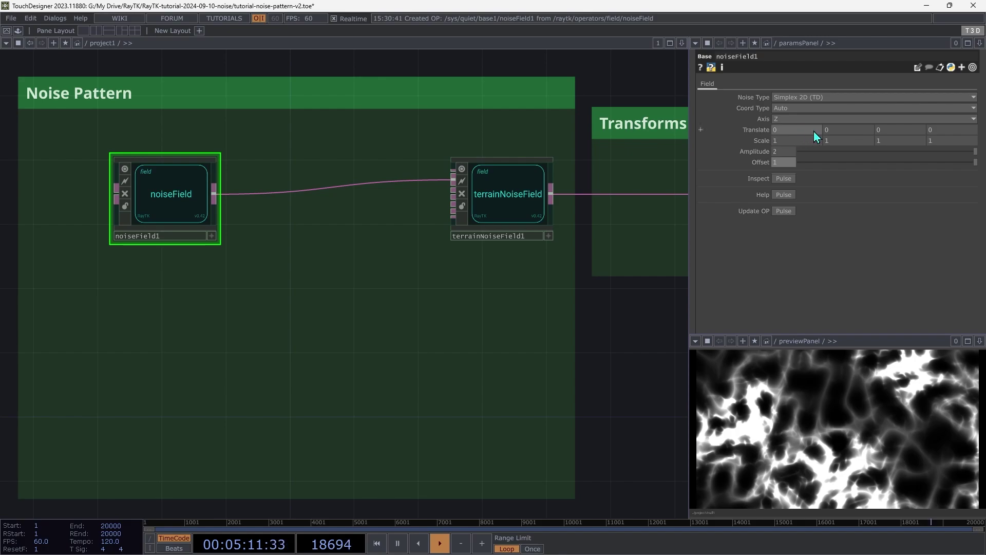
middle_click(848, 129)
mouse_move(848, 129)
left_mouse_down()
mouse_move(850, 119)
mouse_move(888, 119)
mouse_move(847, 115)
left_mouse_up()
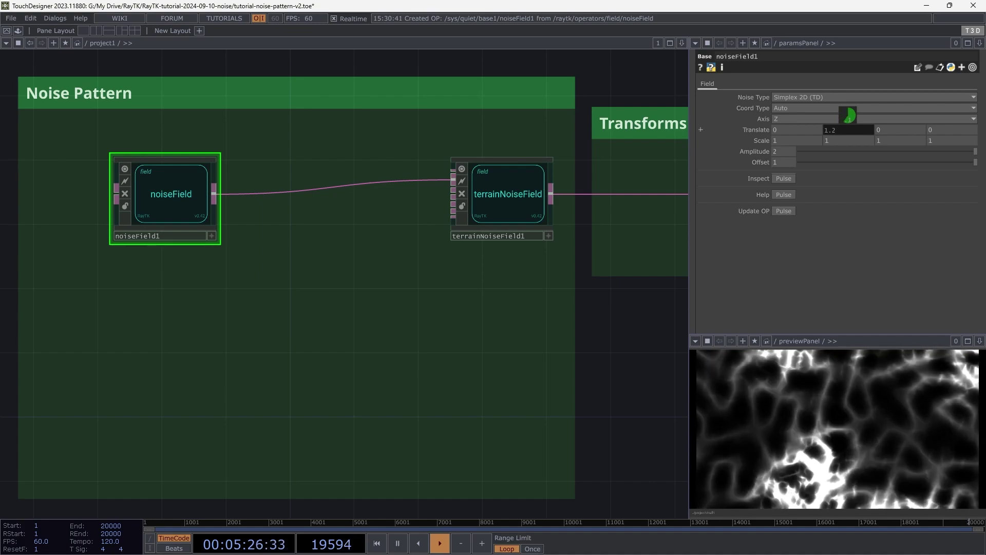
left_click_drag(847, 116, 849, 116)
mouse_move(806, 121)
left_mouse_down()
mouse_move(809, 131)
mouse_move(811, 111)
mouse_move(810, 132)
left_mouse_up()
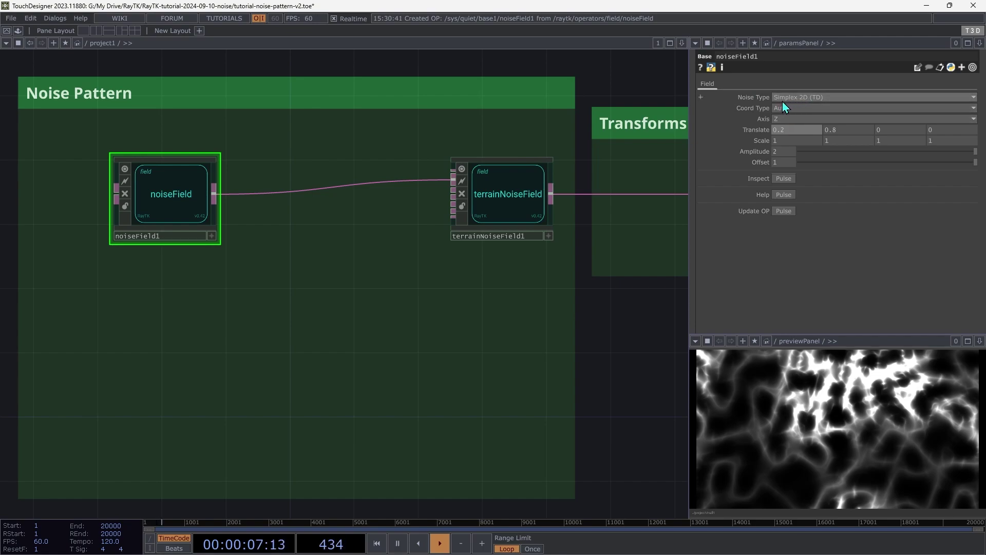
Set noiseField1 to Simplex 3D (TD) noise with Translate Z 1.4, giving 0.2, 0.8, 1.4.
left_click(799, 97)
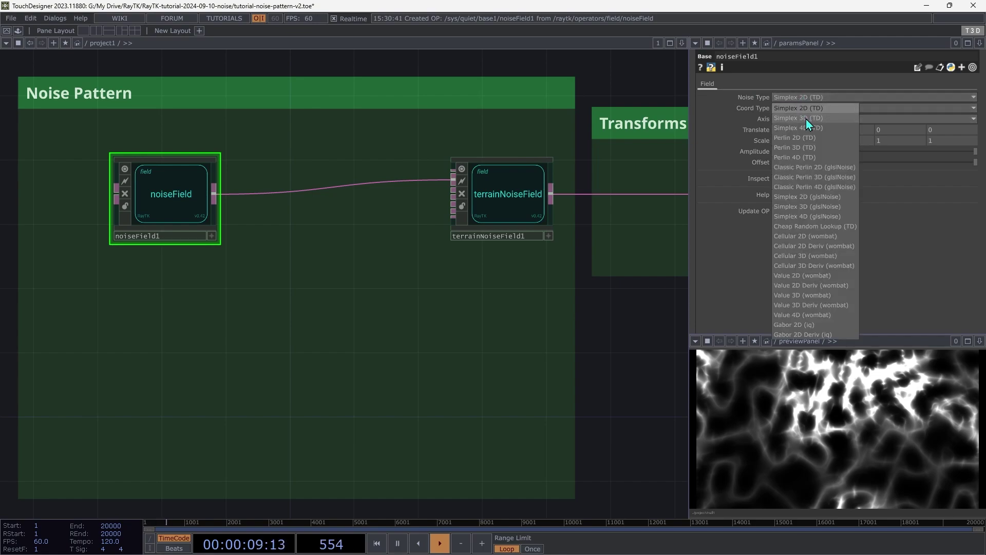
left_click(805, 119)
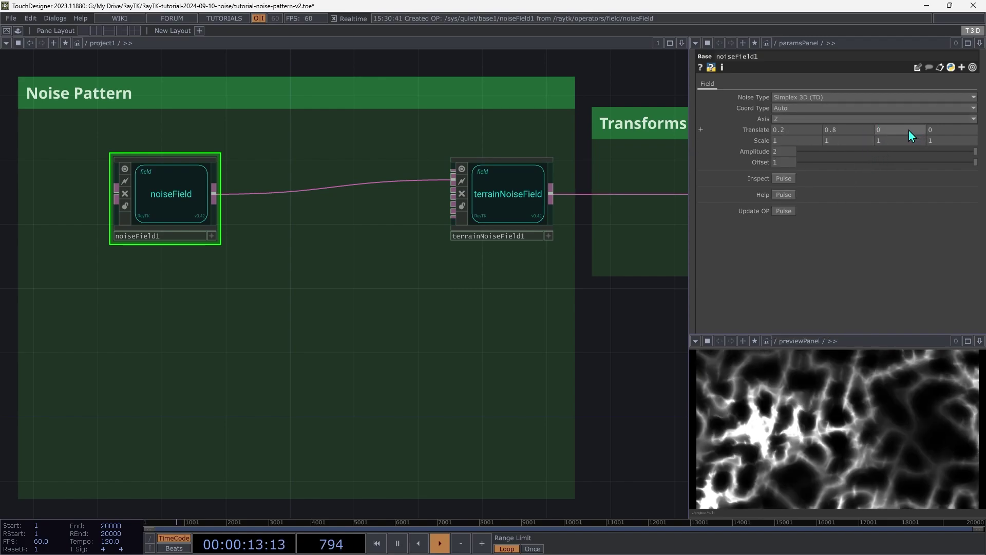
left_click_drag(901, 130, 901, 115)
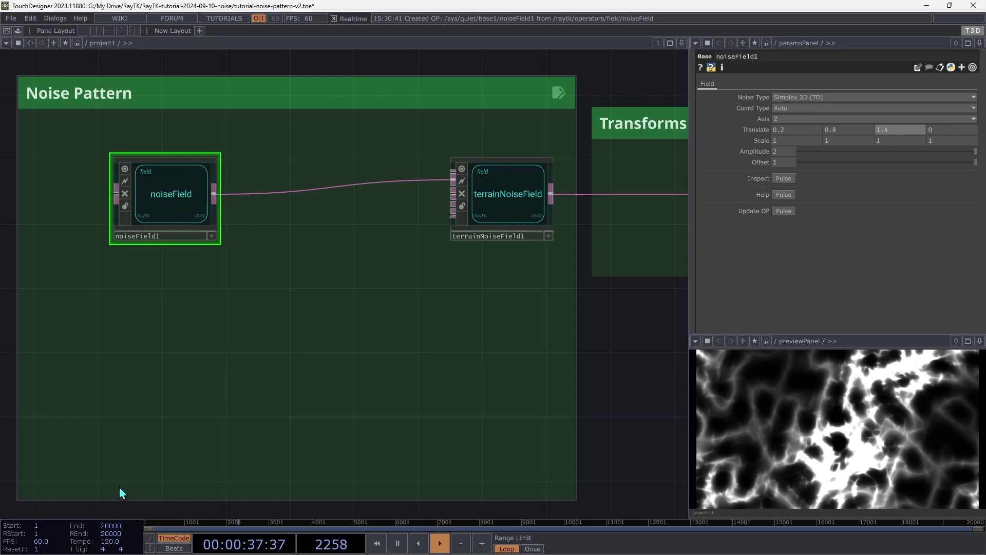
left_click(493, 178)
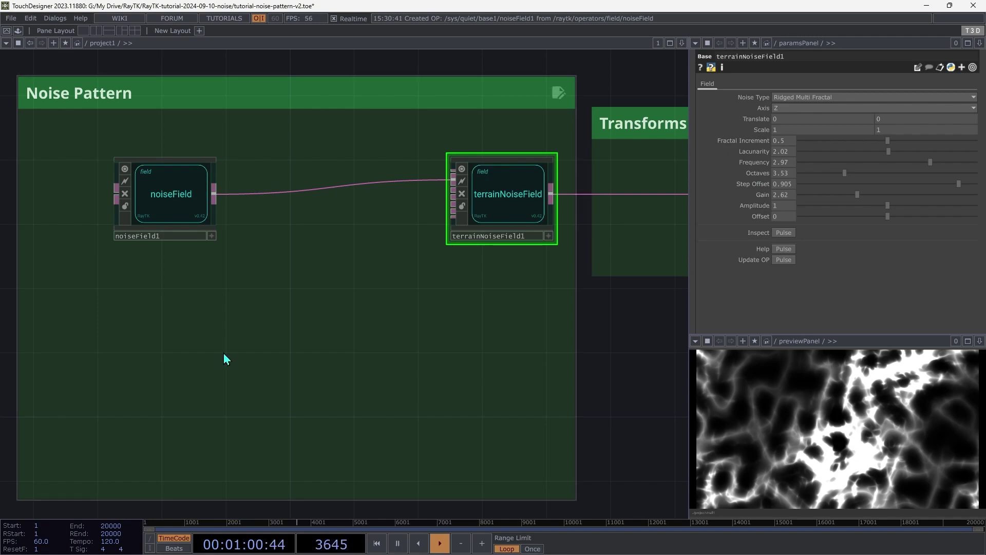
Add a RayTK waveField below noiseField1 and wire it into terrainNoiseField1's step offset input.
key("alt+r")
type("wavef")
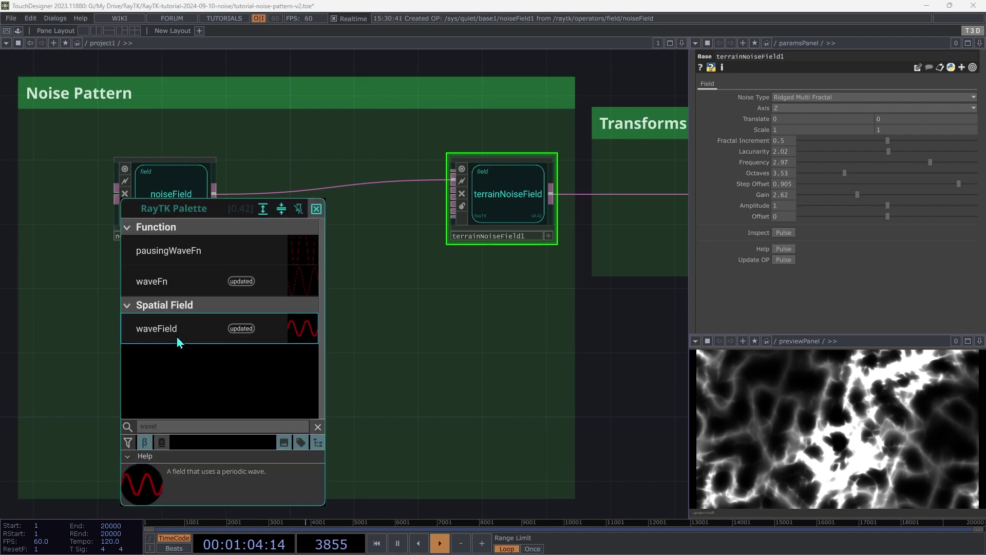
left_click(176, 337)
left_click(214, 328)
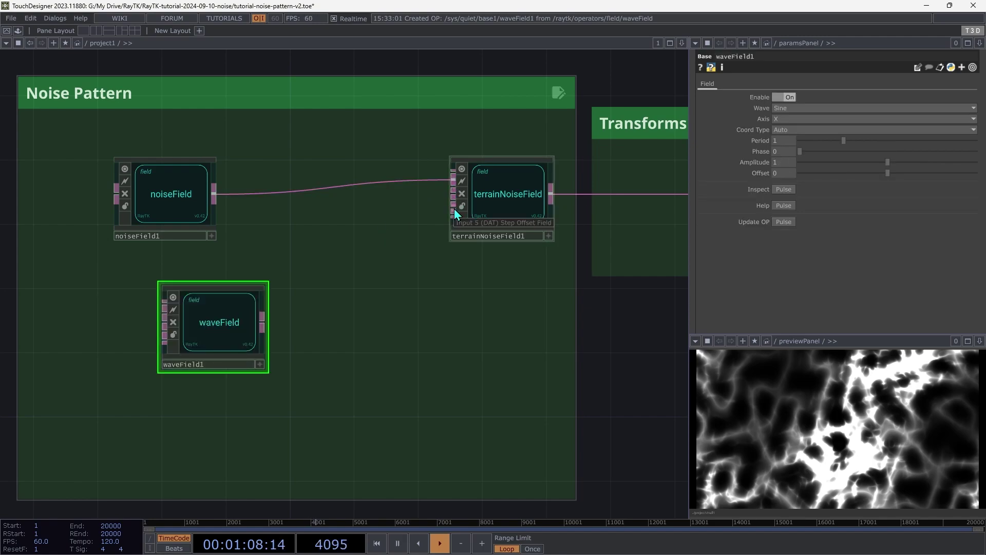
left_click_drag(454, 209, 289, 312)
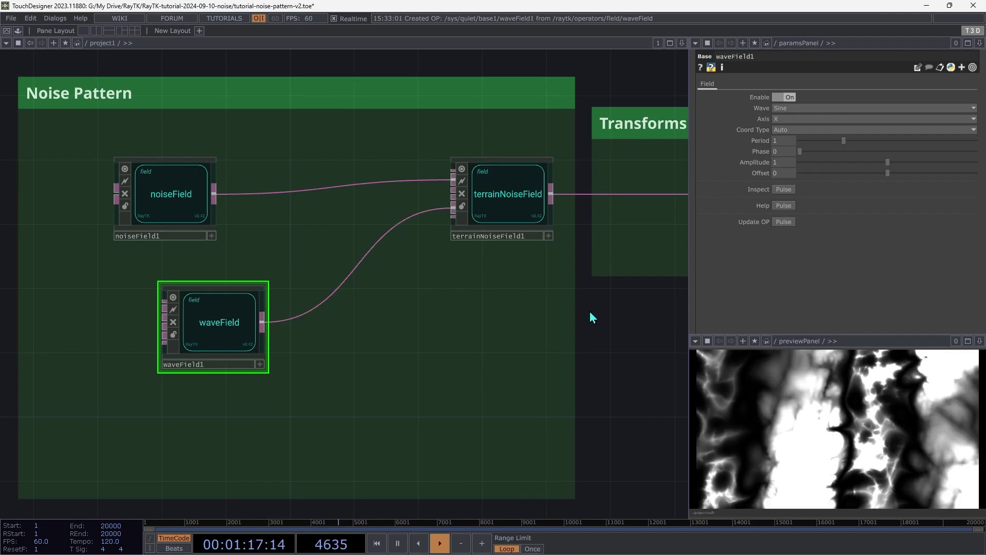
Keep waveField1's axis on X and set its amplitude to 0.605 and offset to 0.356.
left_click(778, 121)
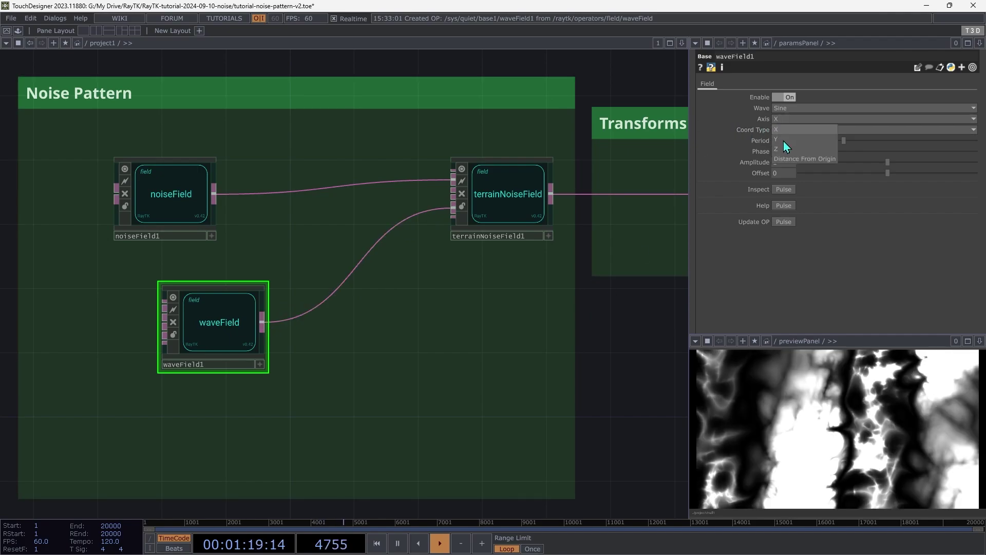
left_click(784, 141)
left_click(790, 121)
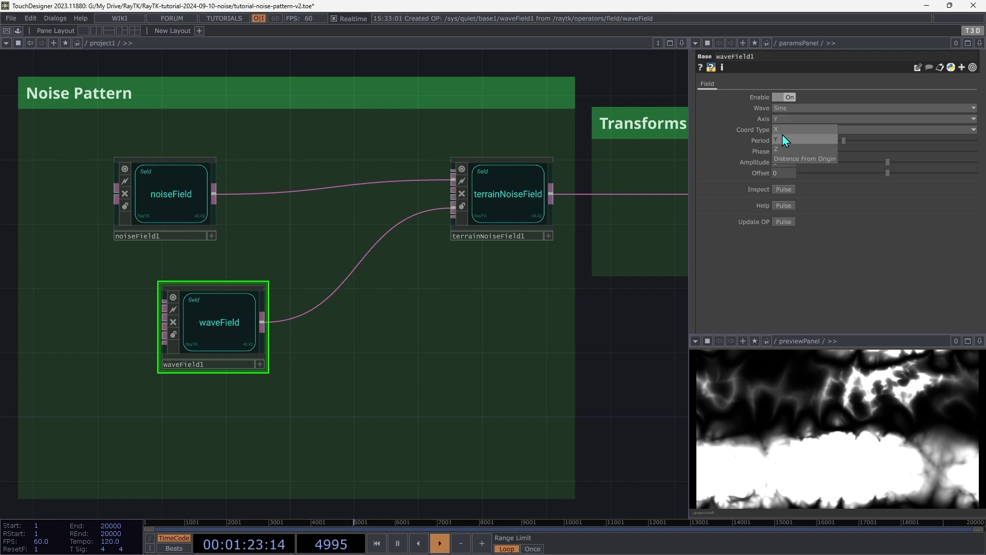
left_click(777, 128)
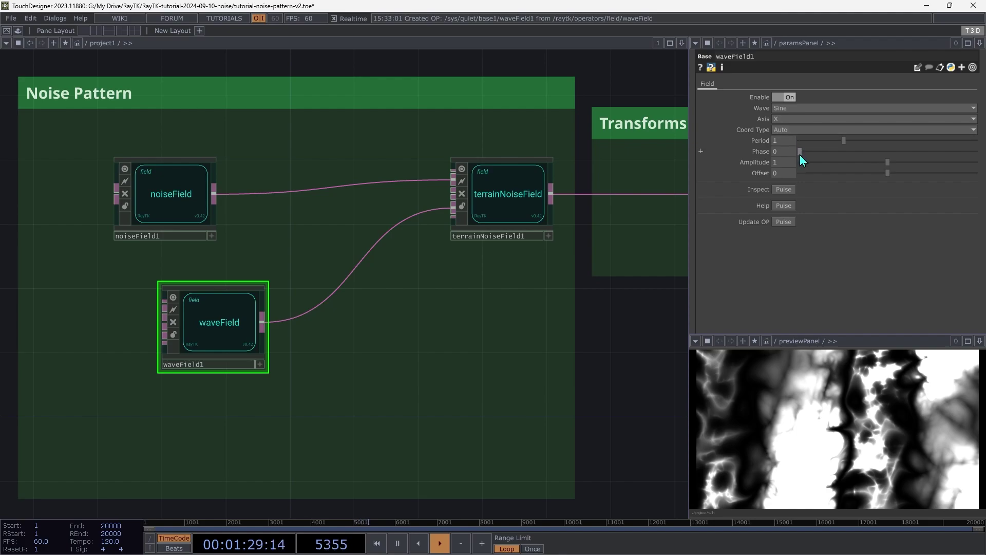
left_click_drag(800, 152, 707, 164)
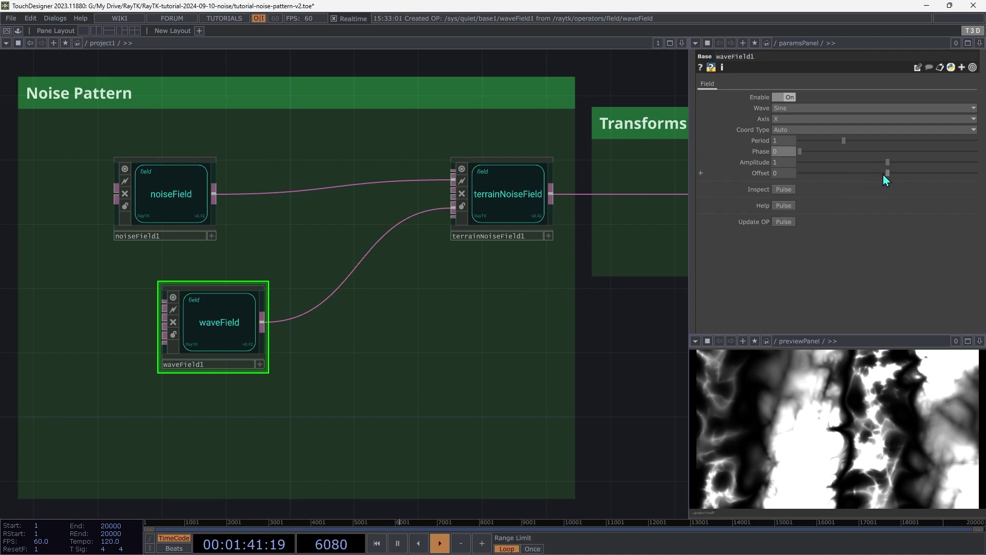
left_click_drag(881, 162, 925, 167)
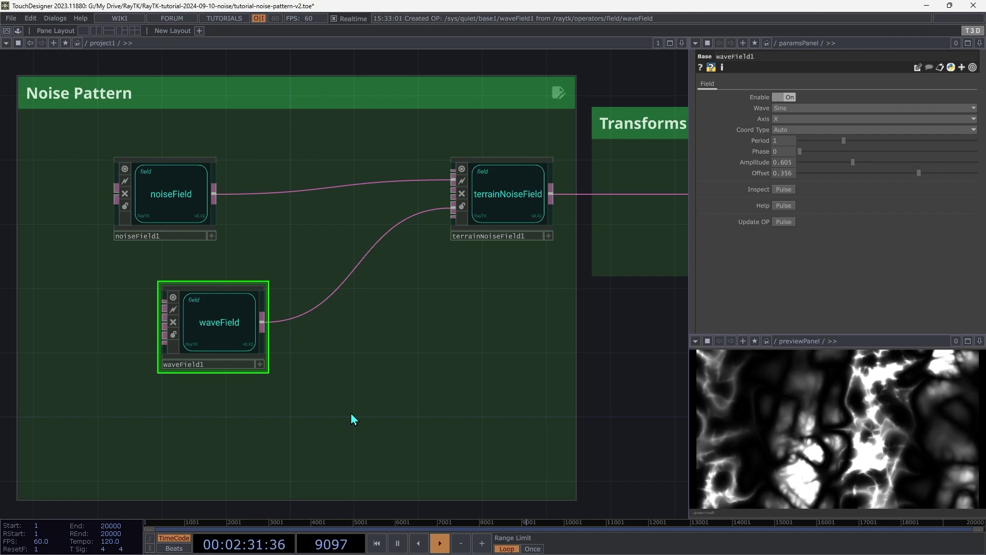
left_click(515, 190)
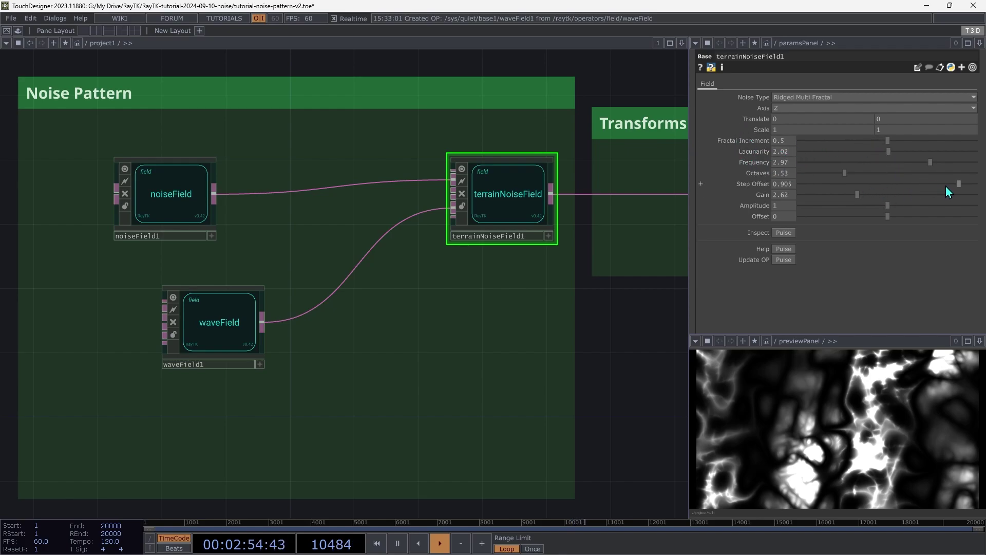
Lower terrainNoiseField1's step offset and raise its Translate X to 0.8.
left_click_drag(946, 187, 913, 188)
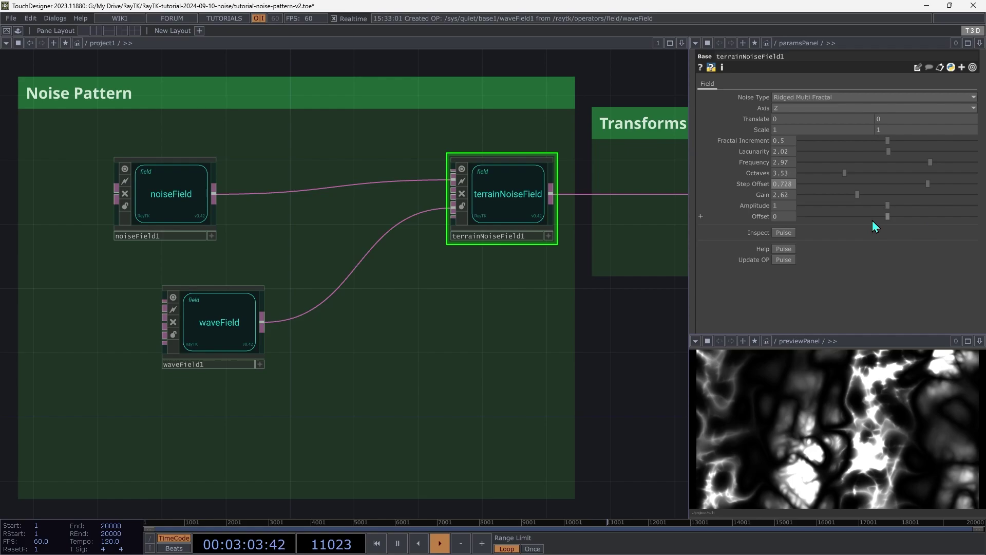
middle_click(781, 119)
mouse_move(790, 117)
left_mouse_down()
mouse_move(784, 100)
mouse_move(765, 99)
mouse_move(784, 100)
mouse_move(779, 119)
left_mouse_up()
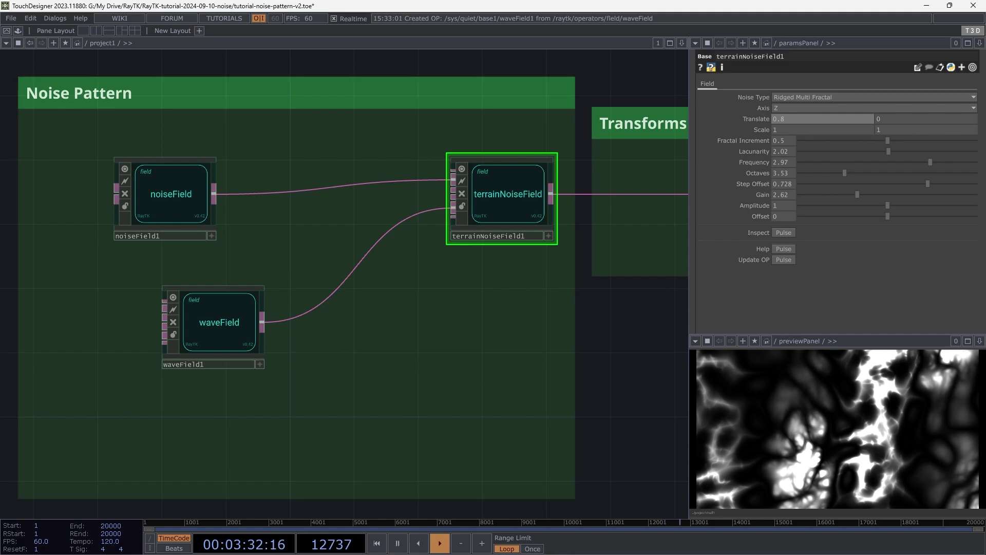
Insert translate1 in the Transforms box, fed by terrainNoiseField1, leaving Translate at 0, 0, 0.
scroll(193, 226, "right", 10)
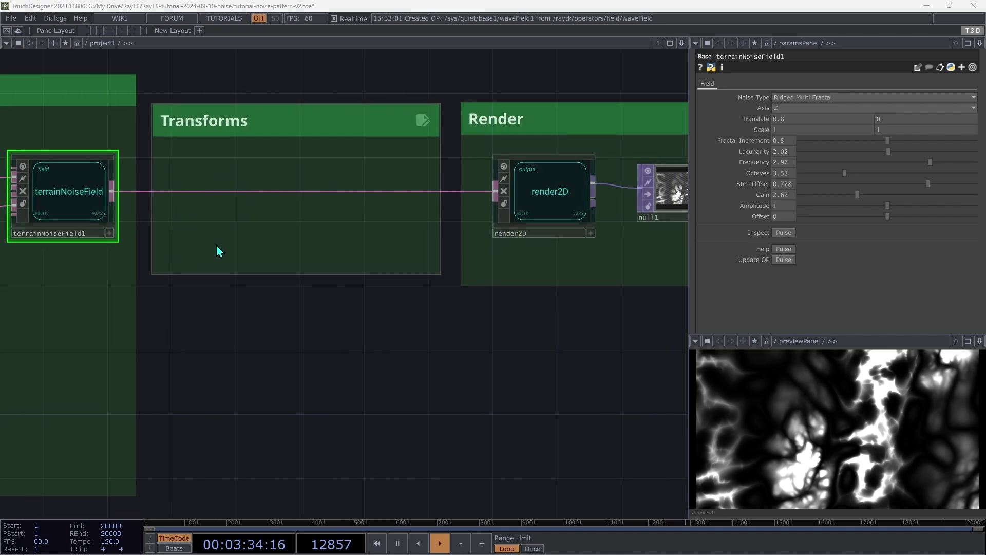
key("ctrl+b")
type("tr")
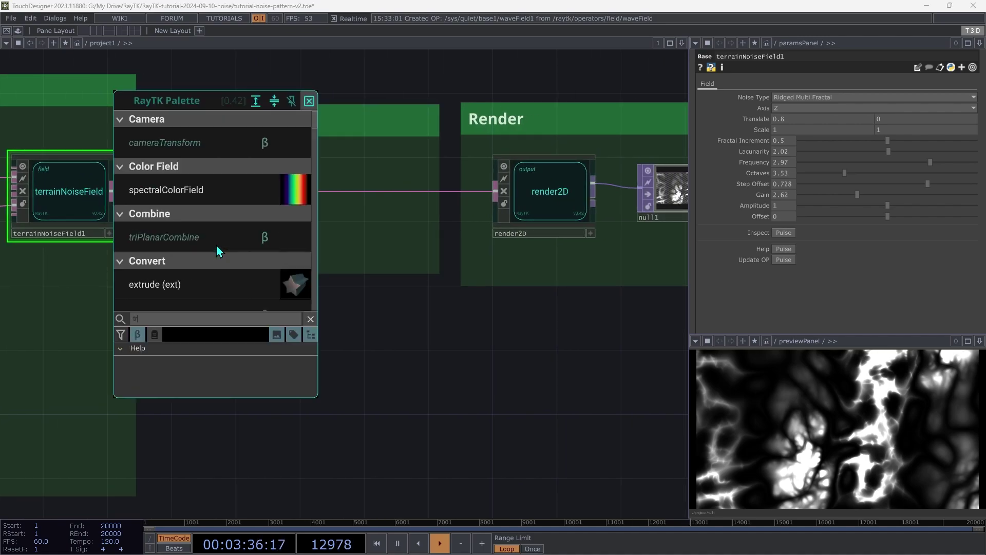
type("ansl")
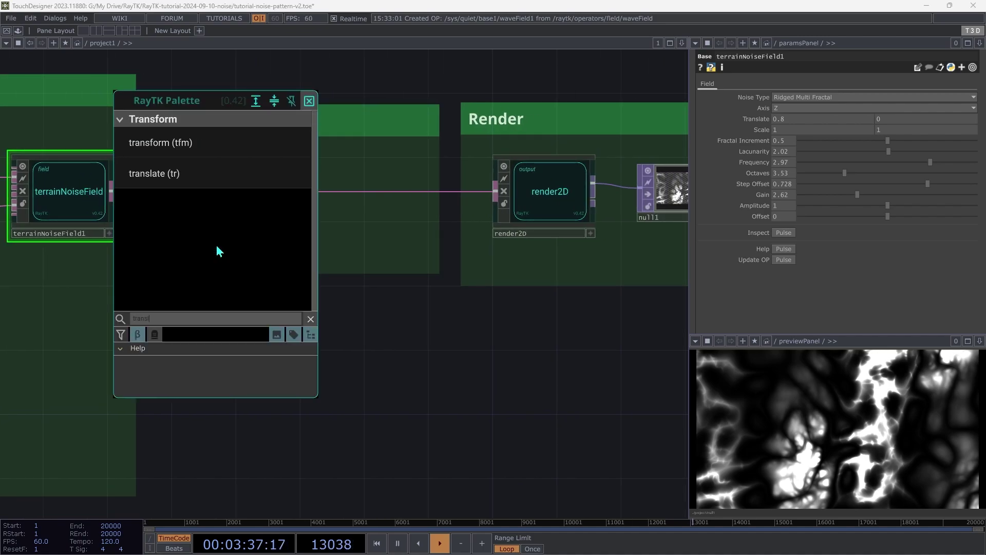
left_click(174, 184)
left_click(234, 203)
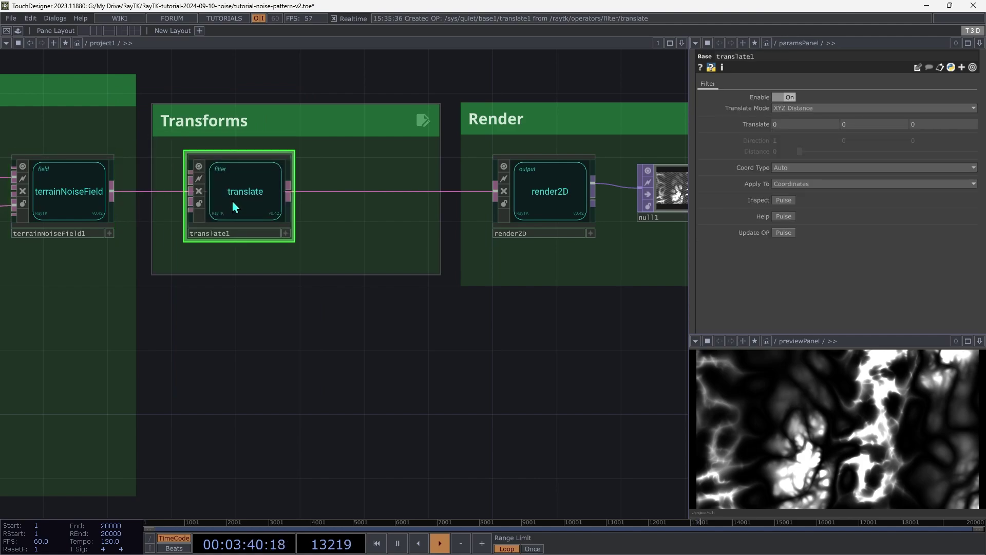
left_click_drag(192, 180, 111, 191)
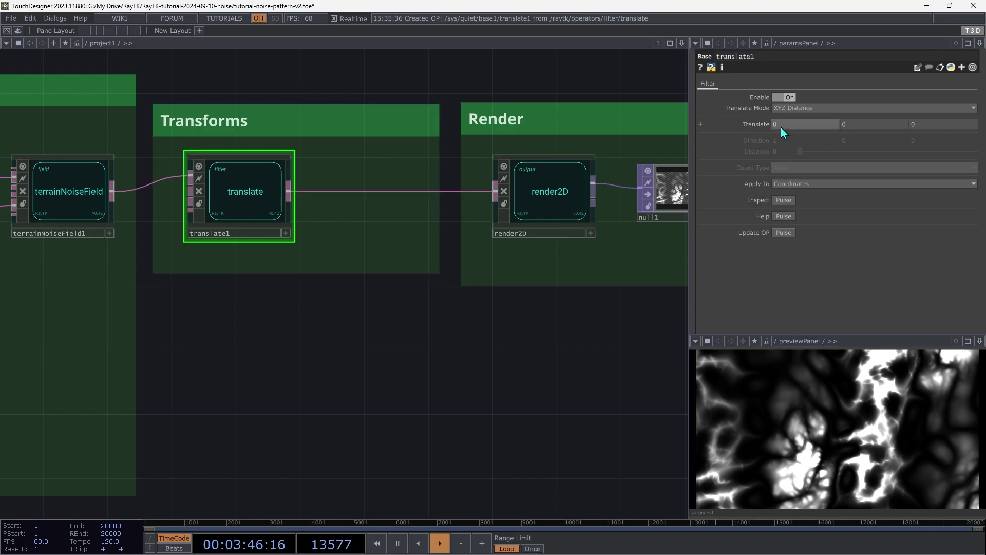
left_click_drag(781, 127, 762, 108)
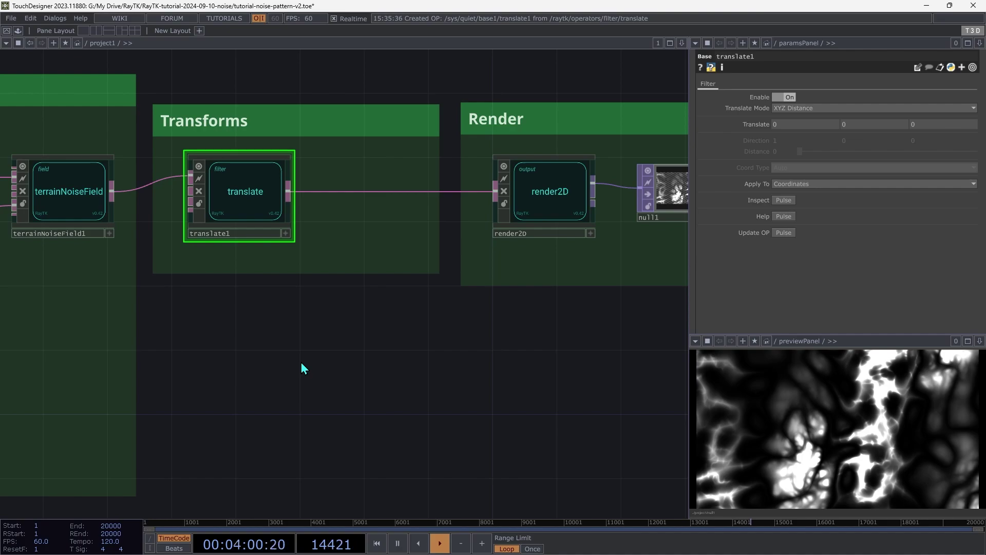
Add a moduloPolar between translate1 and render2D, feeding render2D.
key("alt+r")
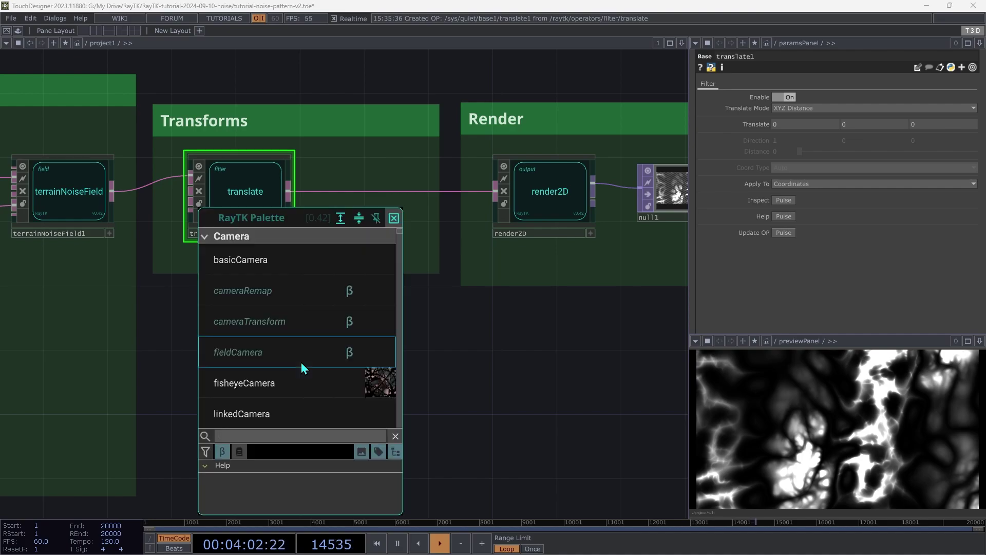
type("modulo")
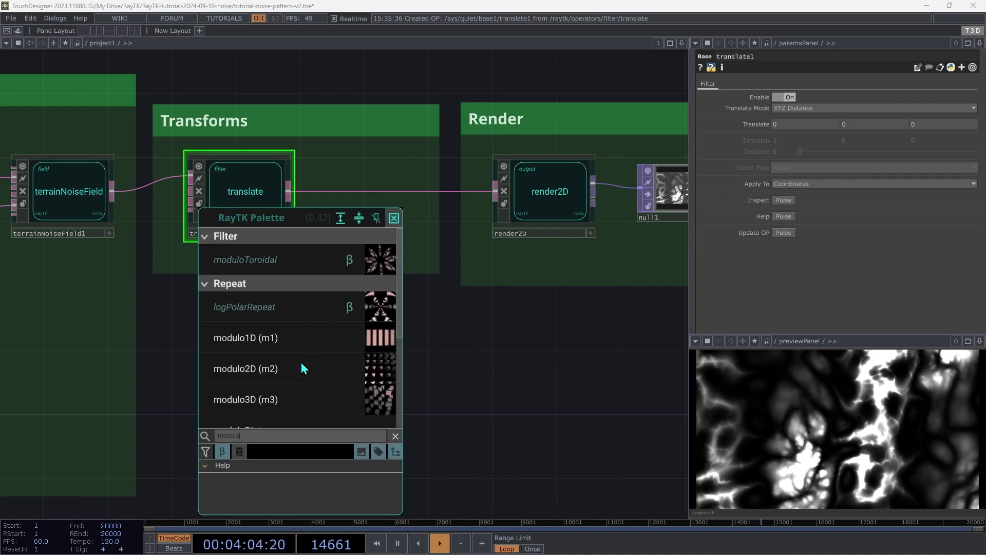
type("p")
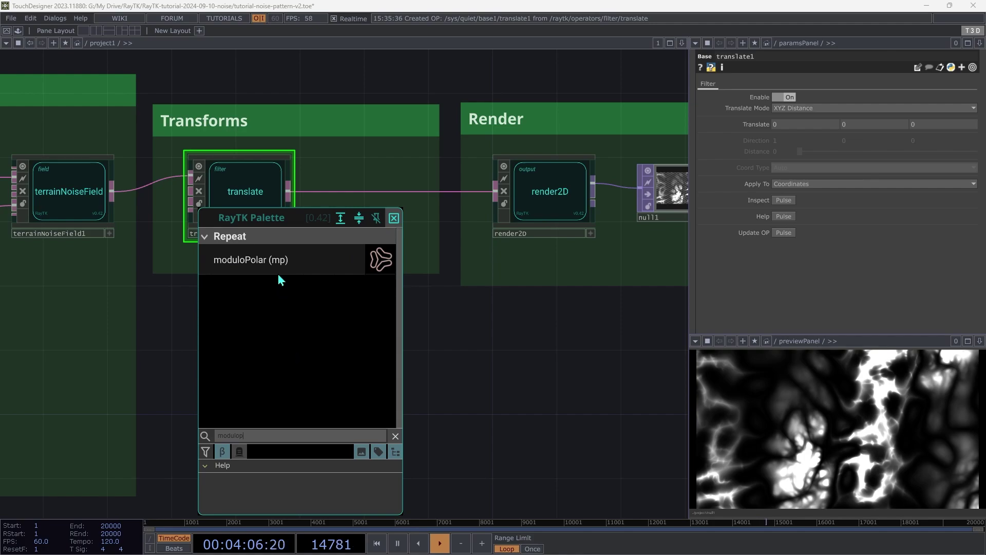
left_click(279, 258)
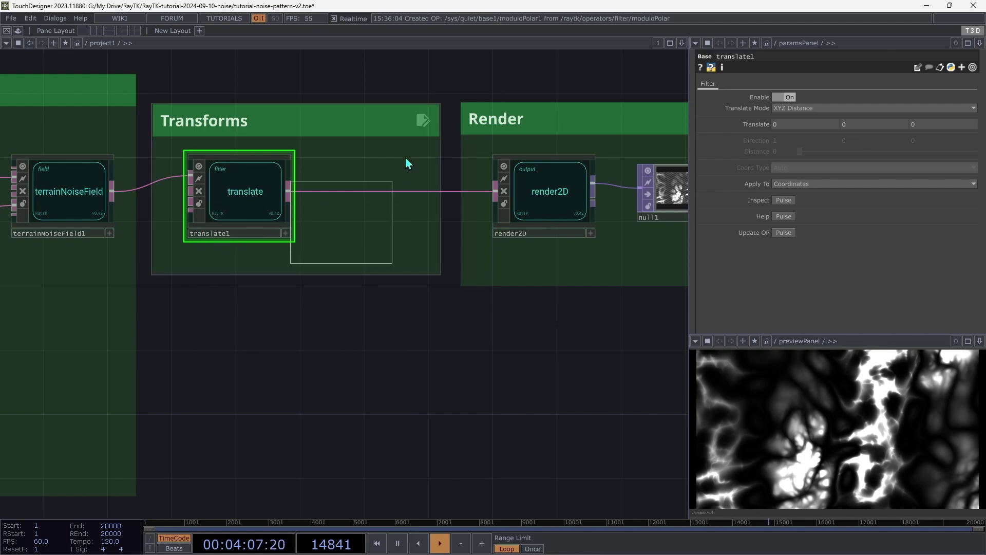
left_click(366, 197)
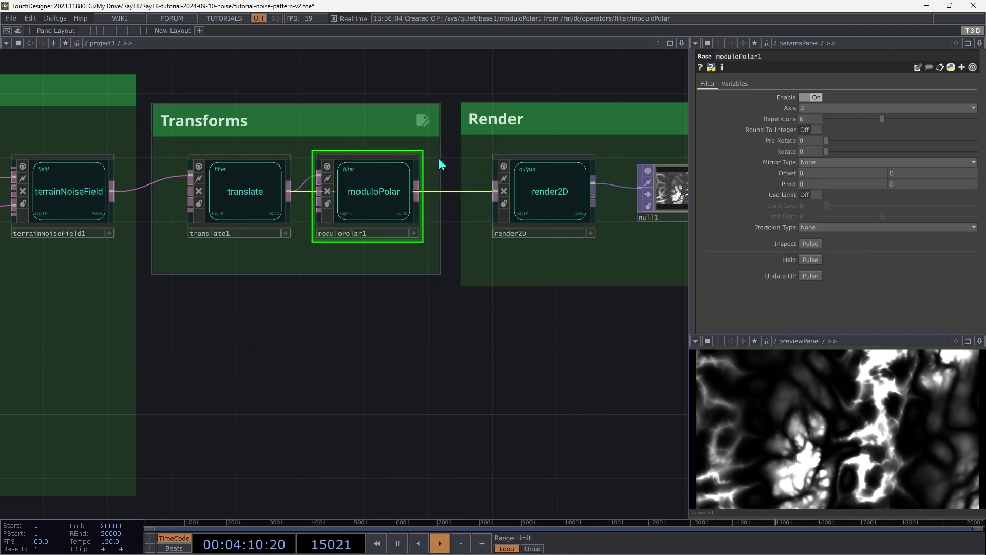
left_click_drag(420, 199, 496, 193)
Set moduloPolar1's Mirror Type to Mirror and Rotate to 180/me.par.Repetitions.
left_click(812, 163)
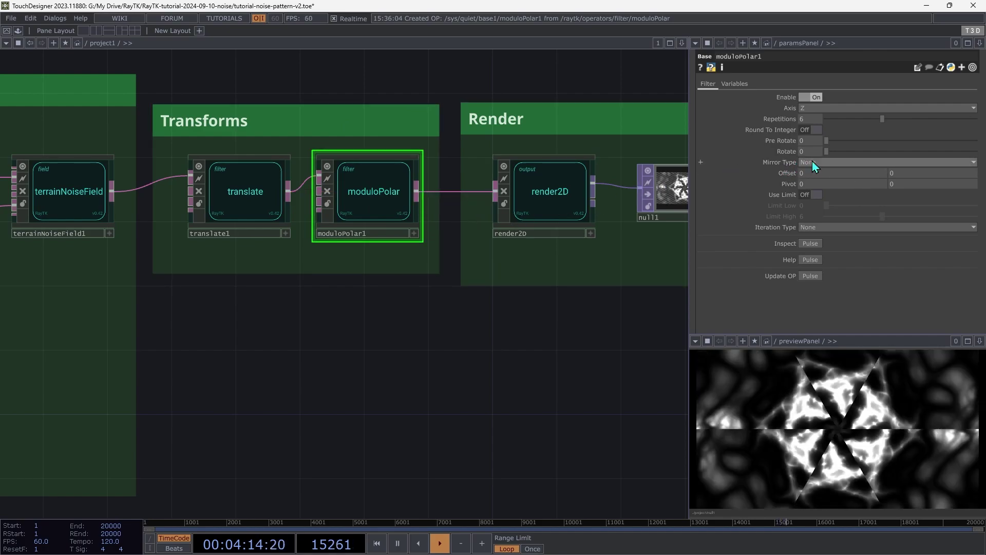
left_click(812, 186)
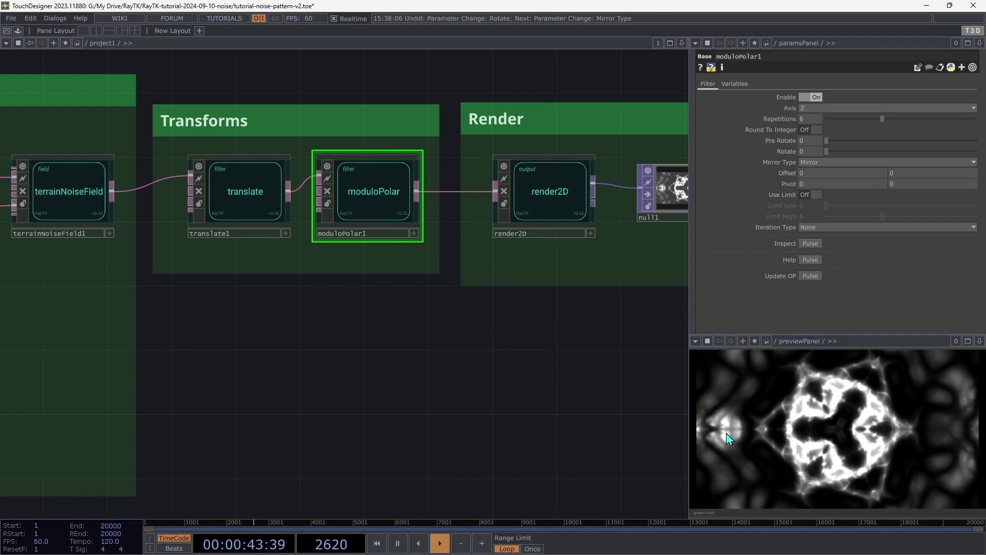
left_click(786, 154)
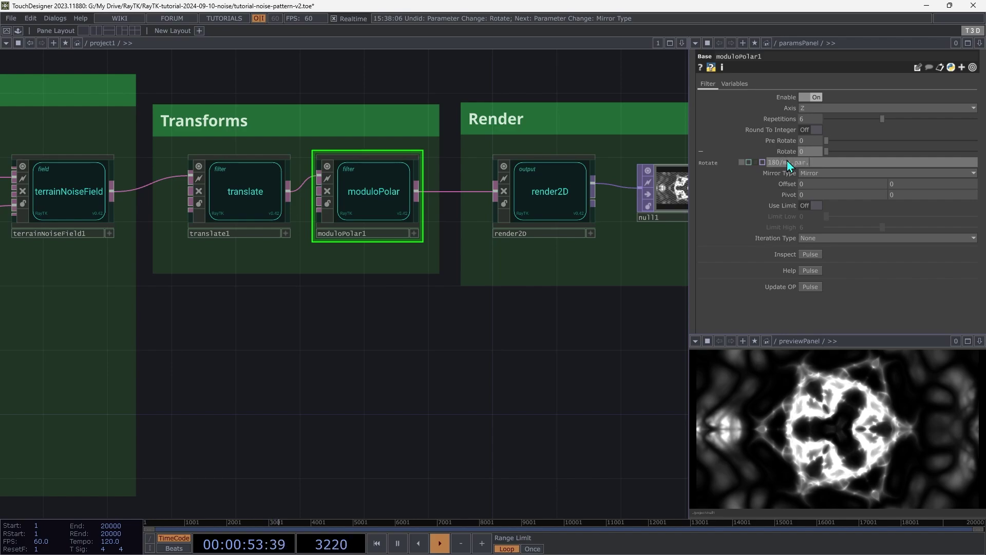
type("petitions")
key("Return")
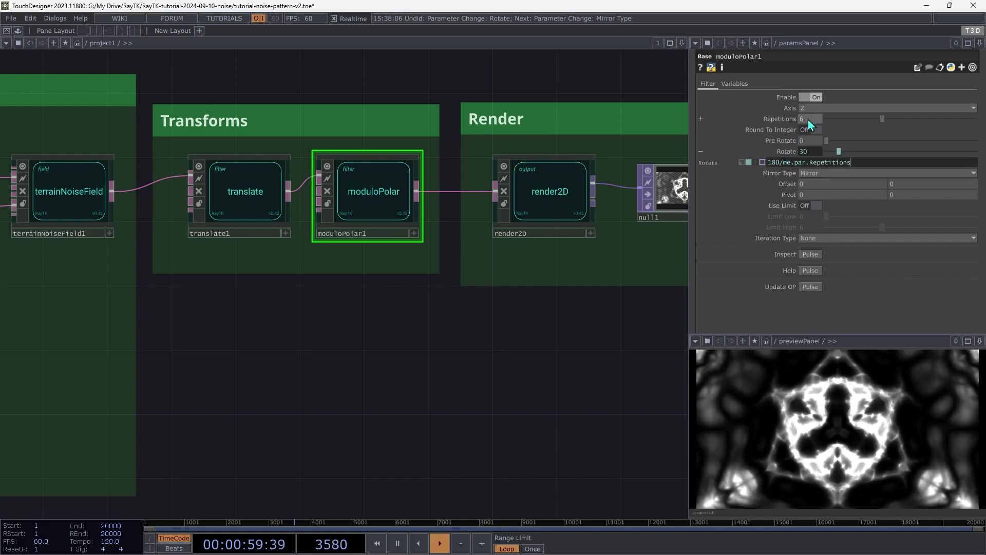
Settle moduloPolar1's Repetitions at 6 after trying 8, 12 and 7, then disable it.
type("8")
key("Tab")
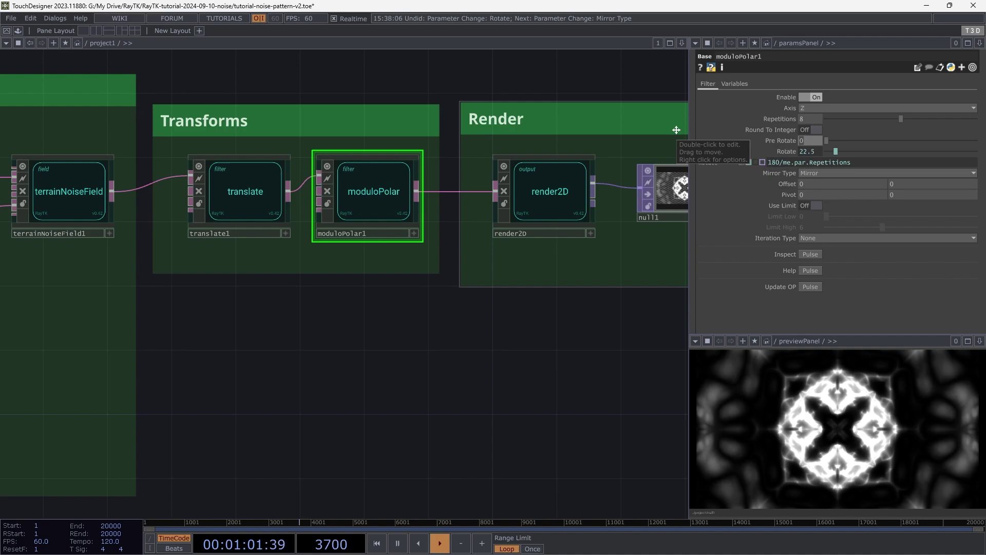
key("shift+Tab")
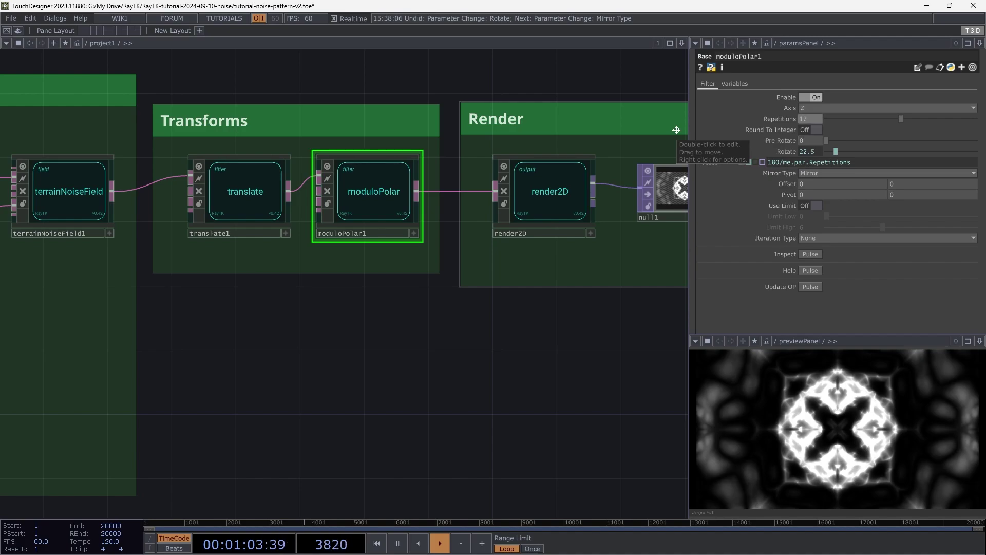
key("Tab")
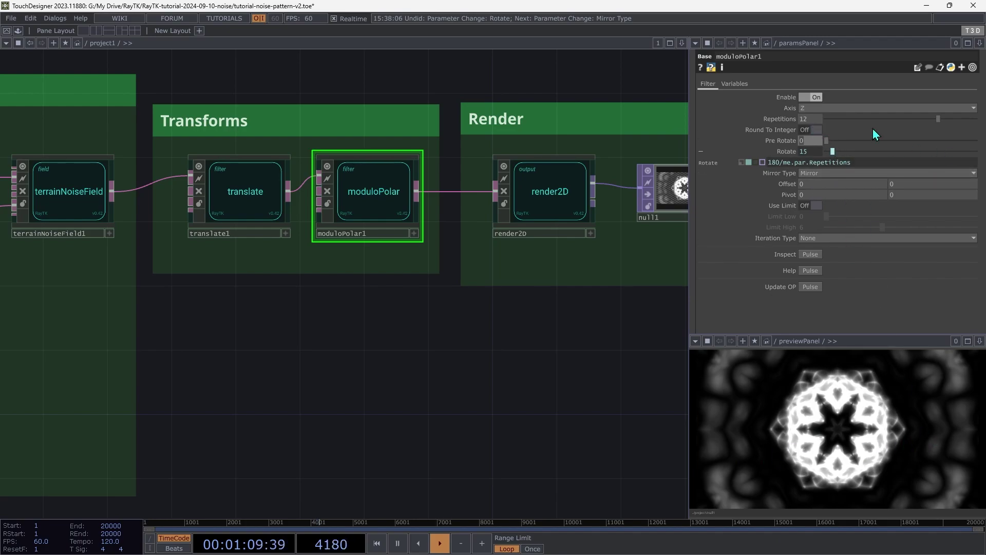
left_click(809, 122)
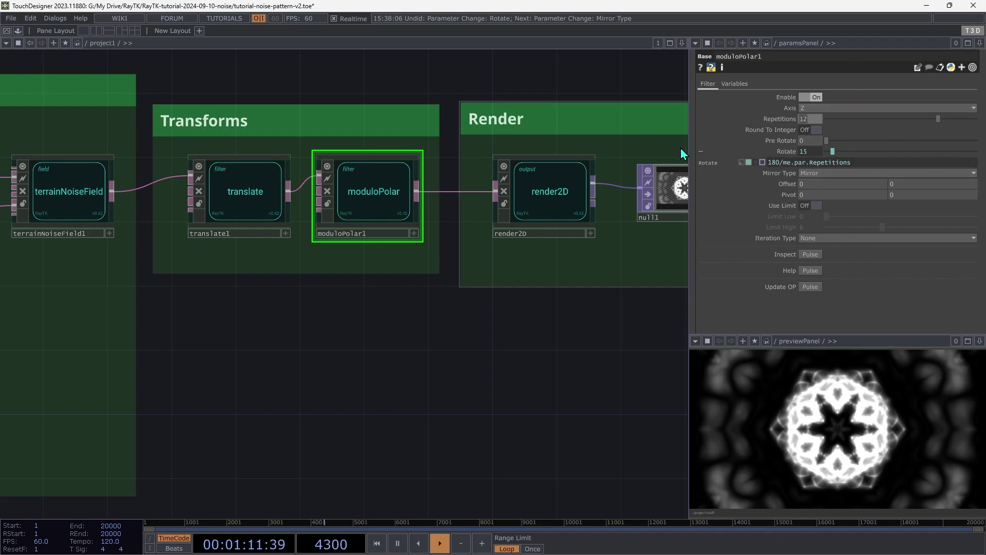
type("7")
key("Tab")
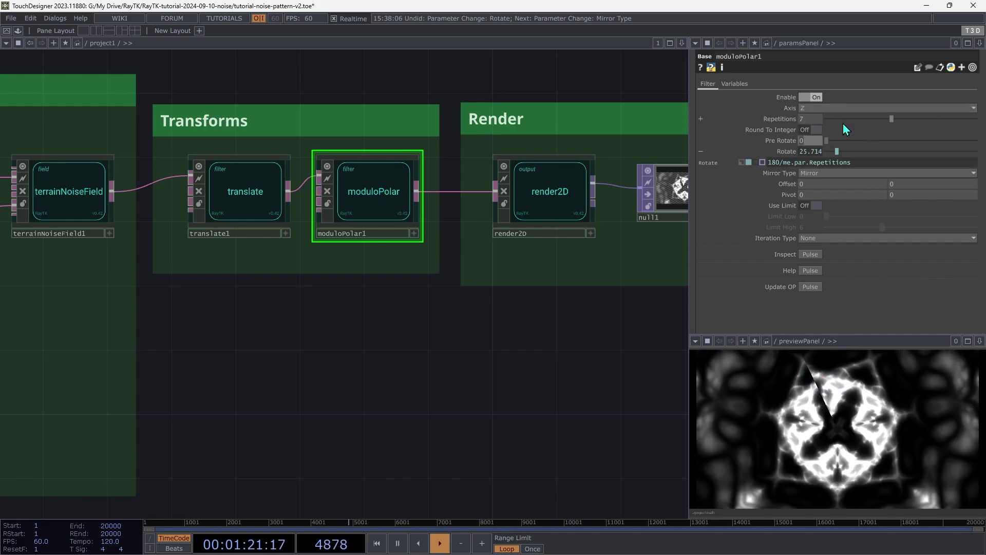
left_click(809, 120)
type("6")
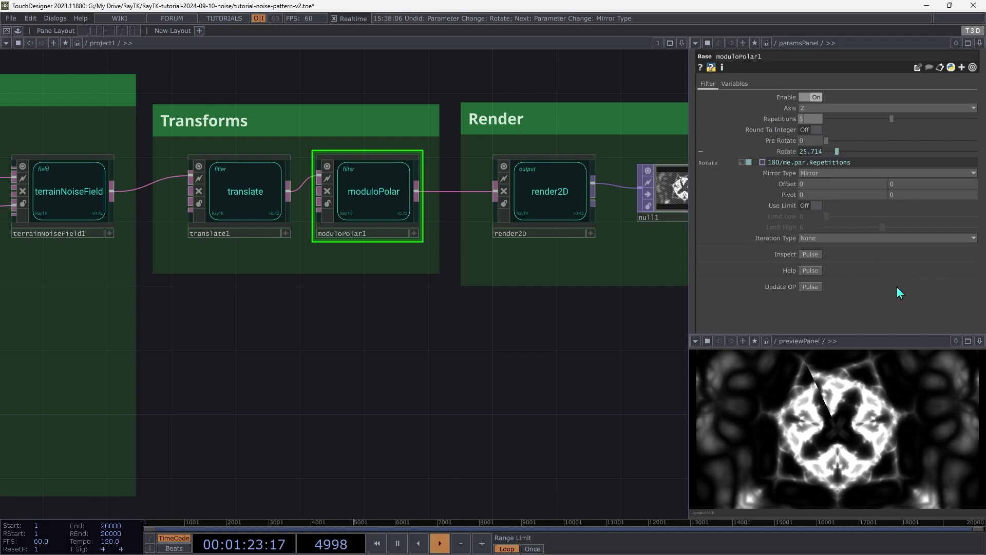
key("Tab")
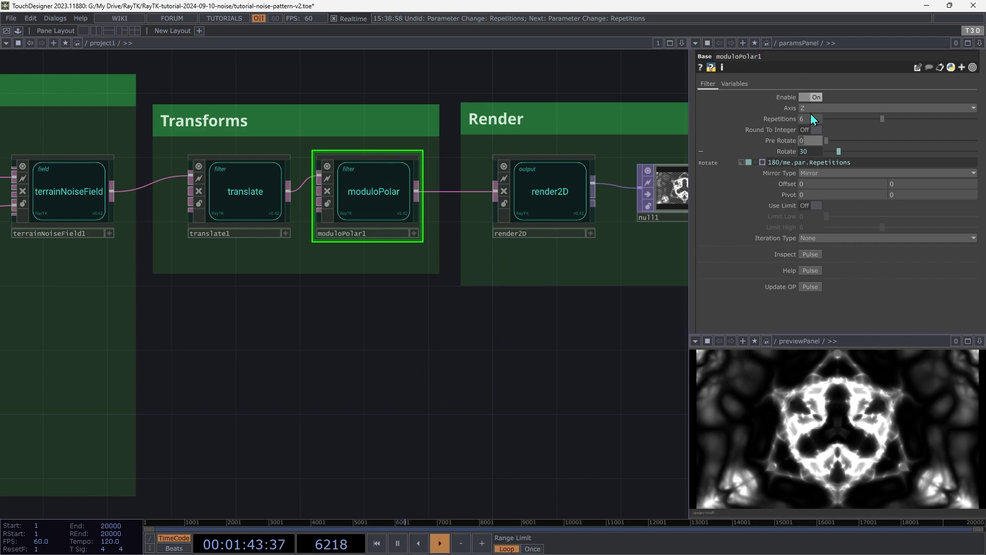
left_click(817, 98)
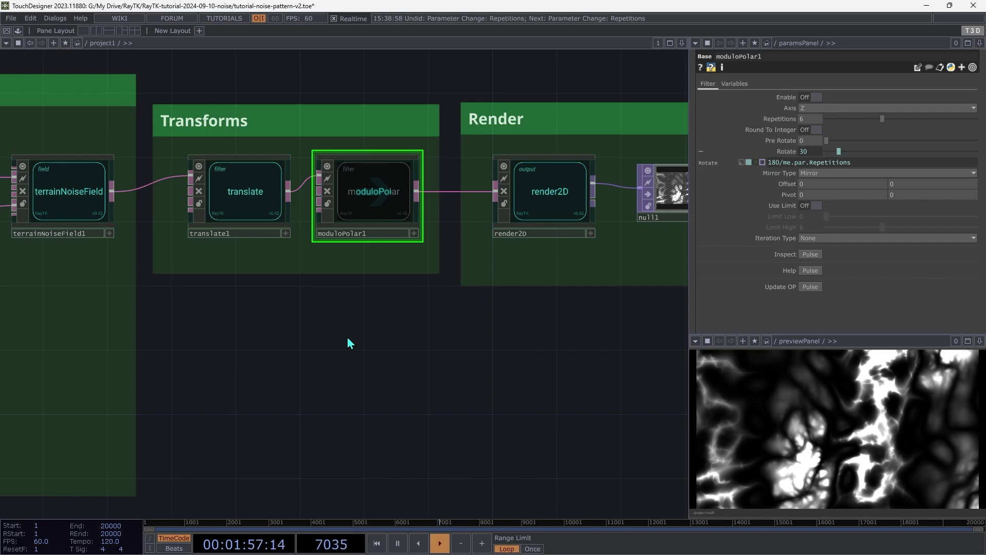
Animate terrainNoiseField1's Translate with a speed generator at about 0.67 Speed Multiplier.
scroll(414, 251, "left", 10)
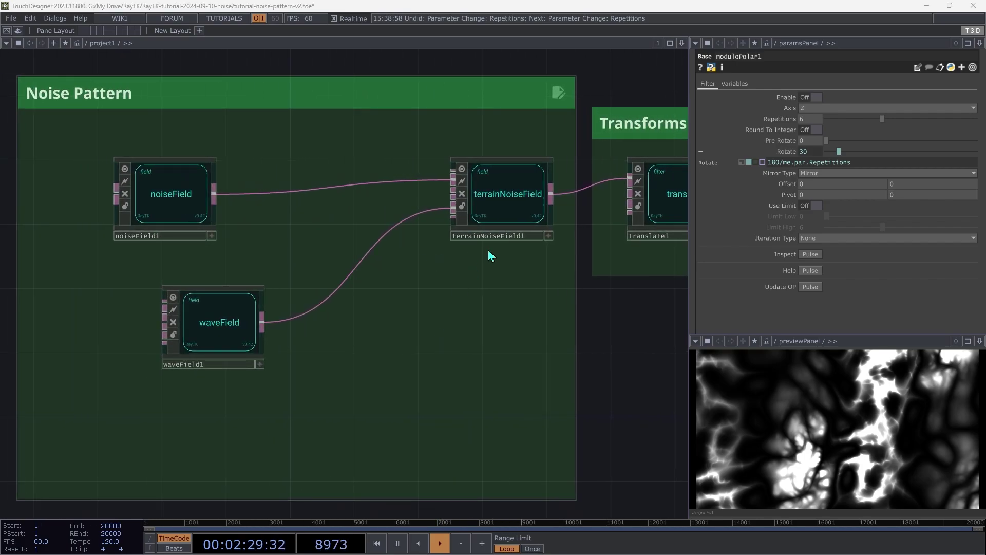
left_click(489, 211)
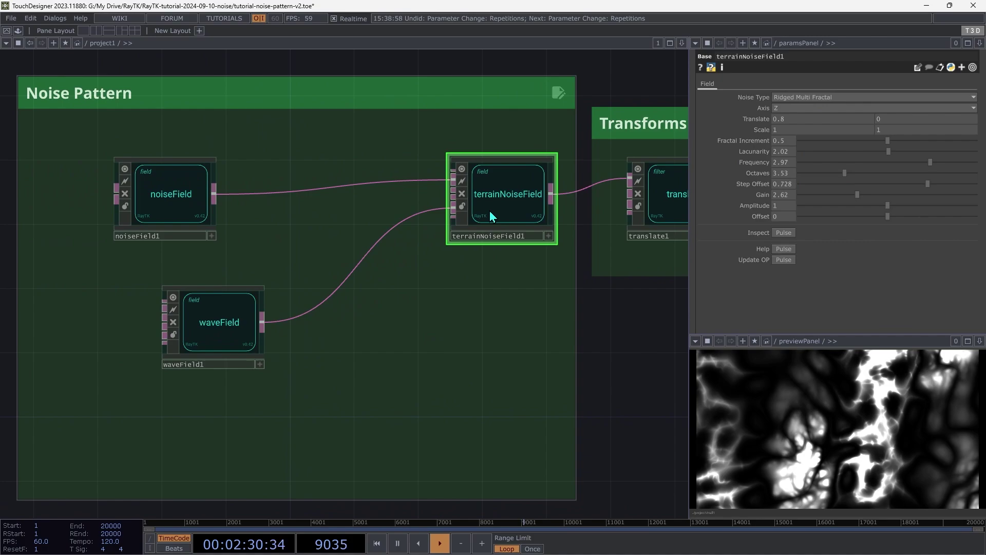
right_click(428, 385)
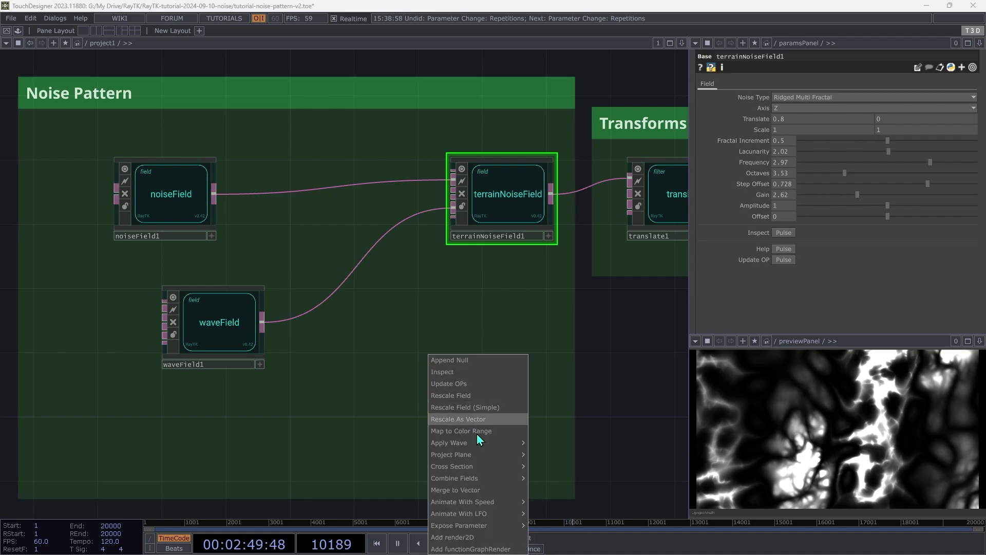
mouse_move(477, 506)
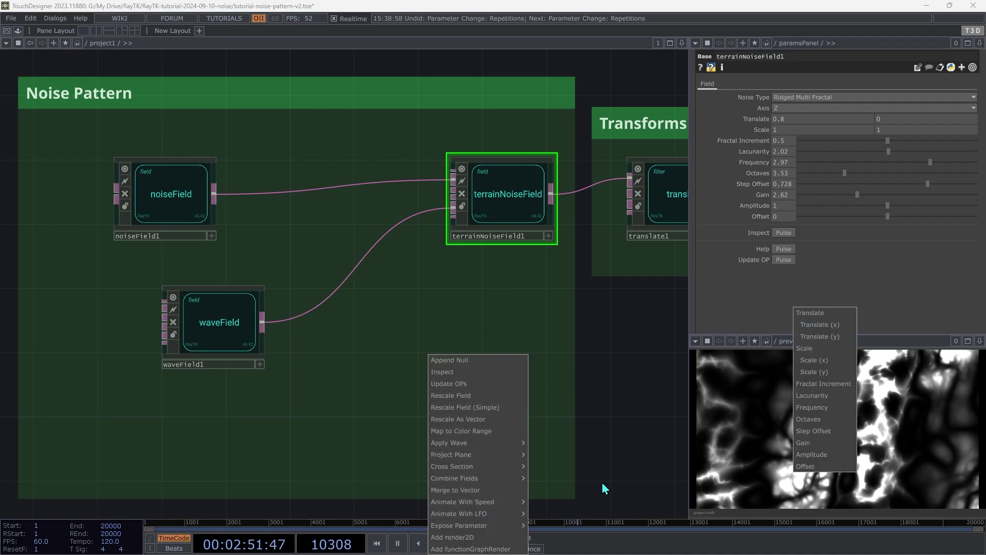
left_click(825, 314)
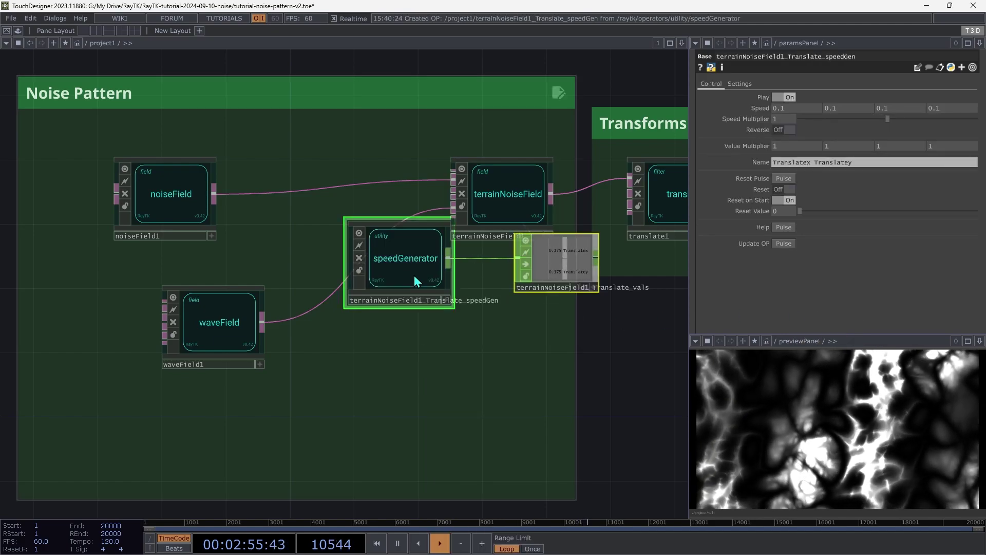
left_click(359, 339)
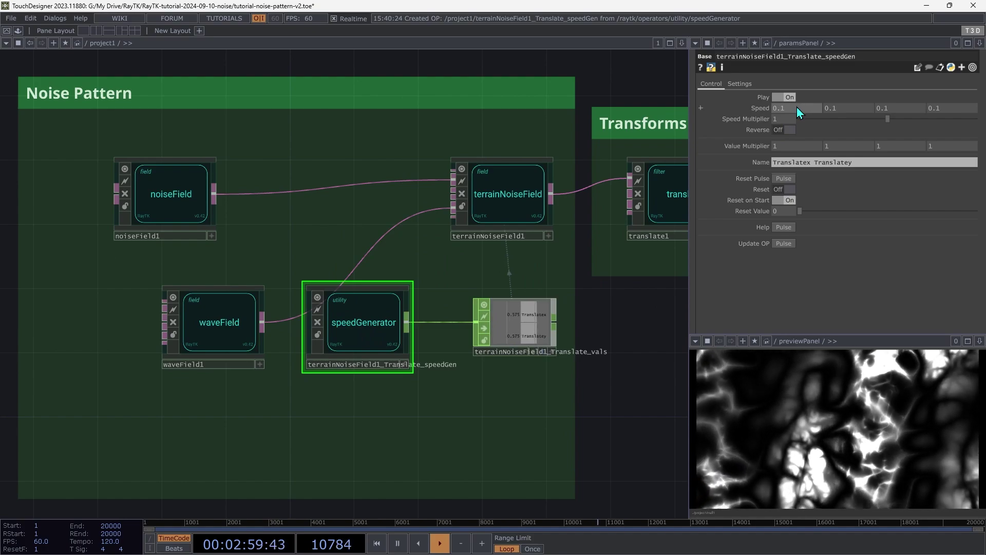
left_click_drag(798, 109, 809, 88)
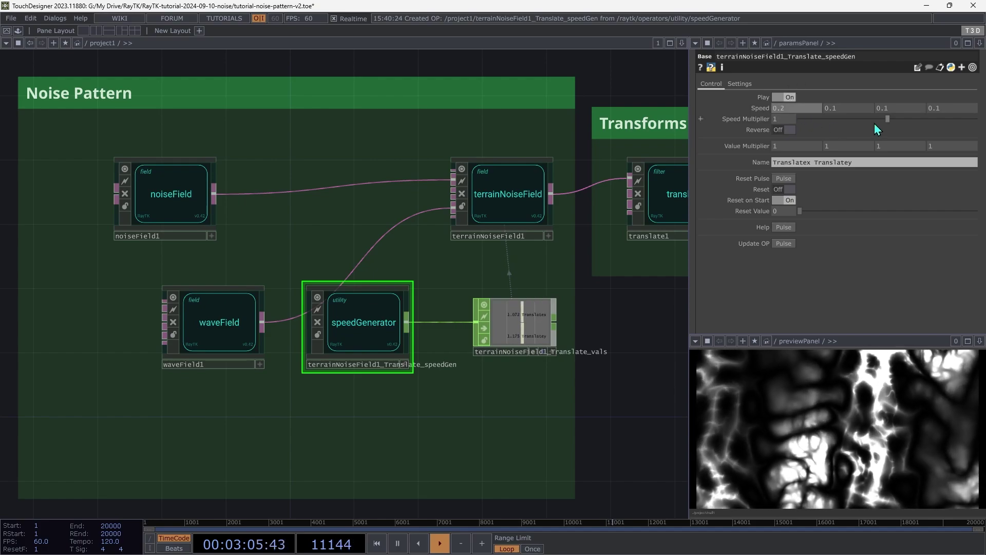
mouse_move(871, 124)
left_mouse_down()
mouse_move(827, 125)
mouse_move(871, 122)
mouse_move(862, 125)
left_mouse_up()
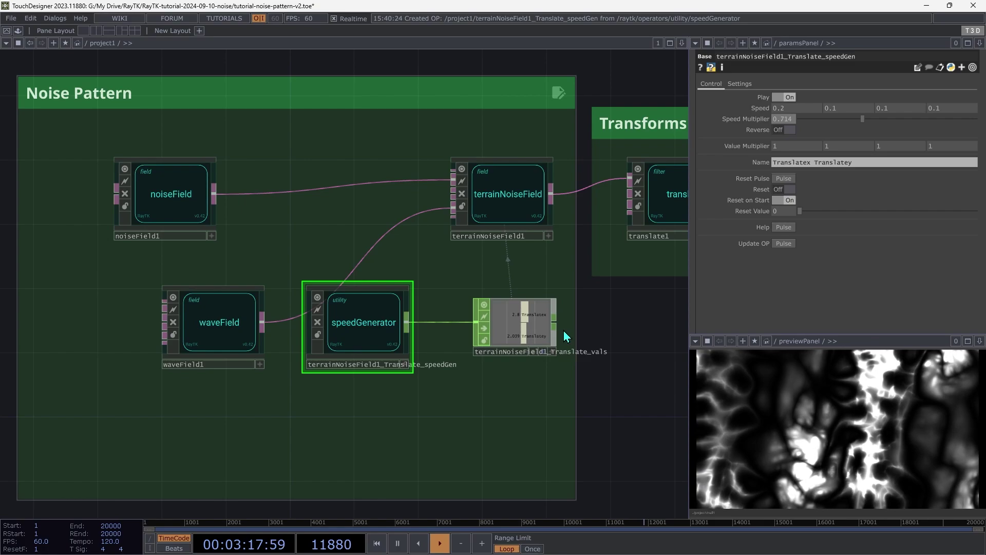
left_click(211, 327)
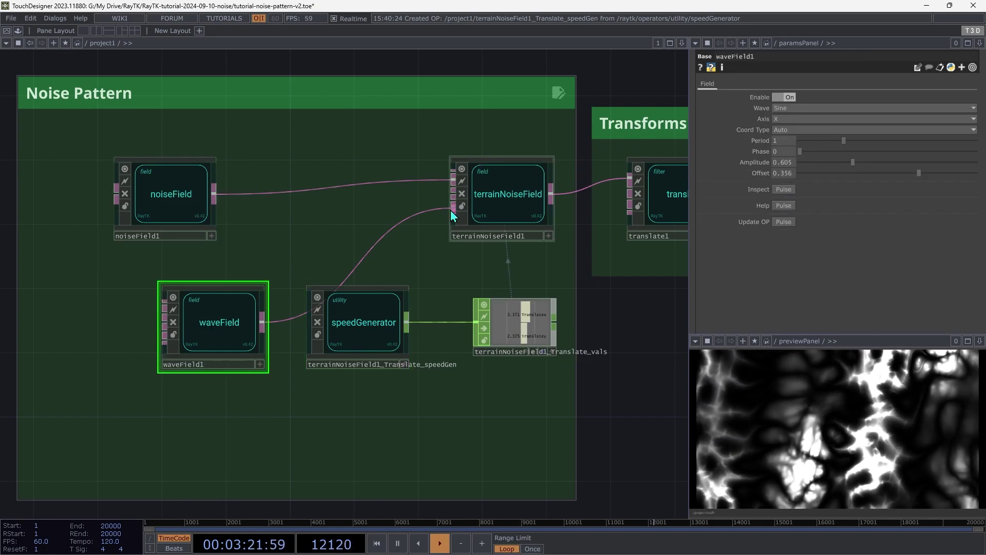
Animate waveField1's Phase with a speed generator at multiplier 0.409, and move noiseField1 up-right.
right_click(210, 334)
mouse_move(288, 480)
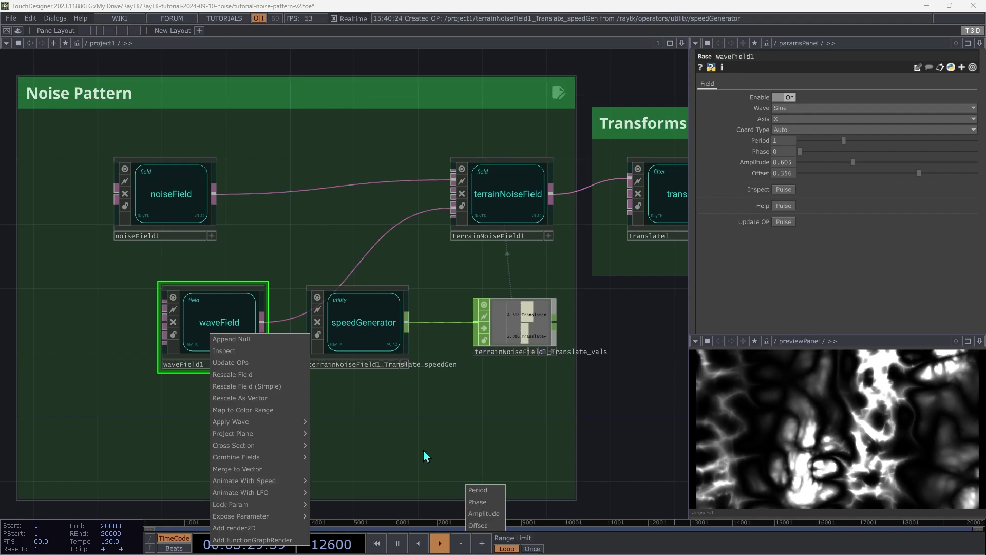
left_click(490, 503)
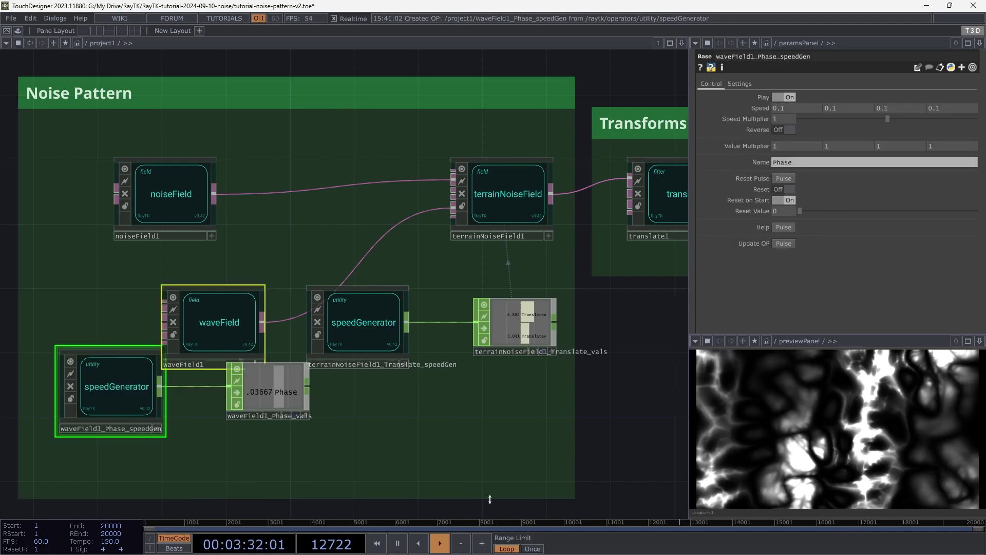
left_click_drag(345, 478, 116, 457)
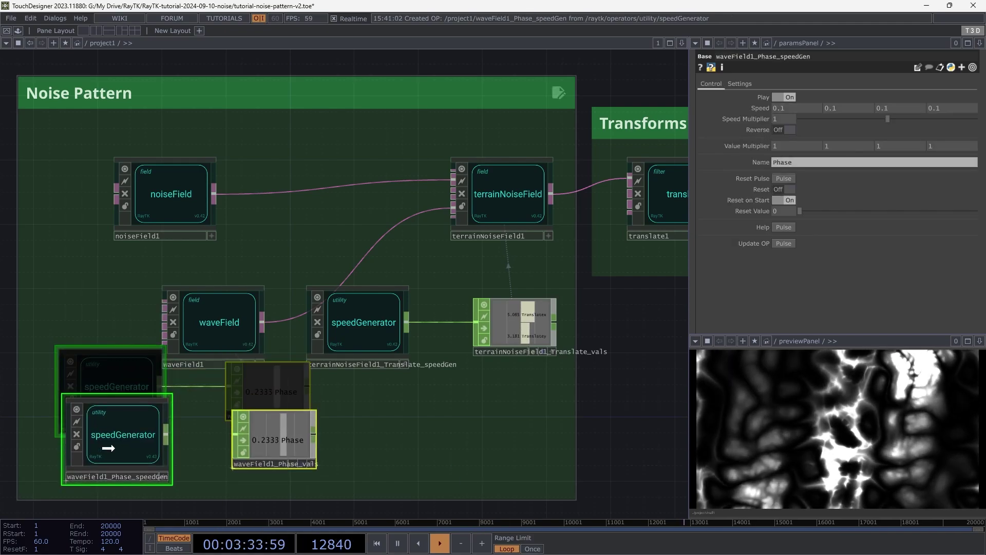
mouse_move(847, 118)
left_mouse_down()
mouse_move(827, 120)
mouse_move(870, 119)
mouse_move(837, 118)
left_mouse_up()
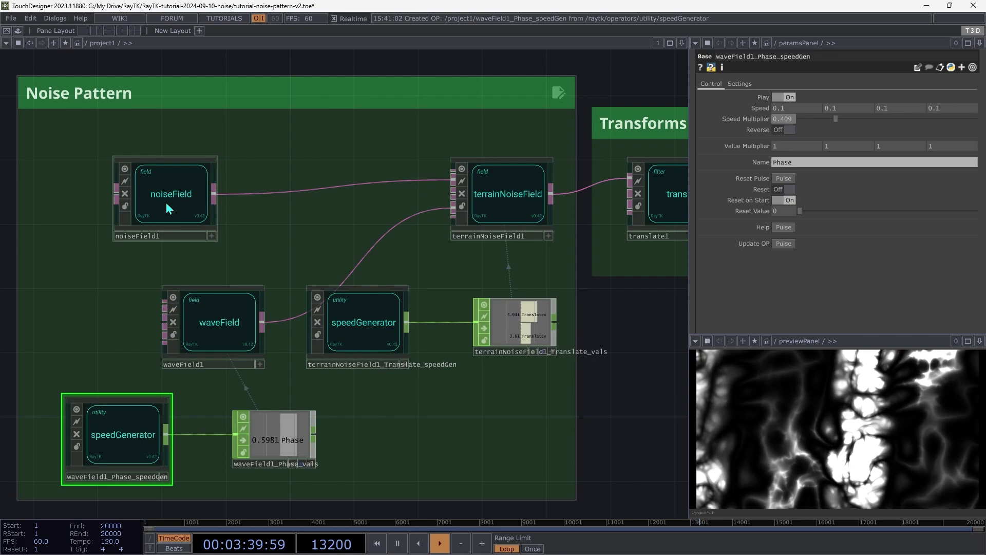
left_click_drag(168, 189, 258, 142)
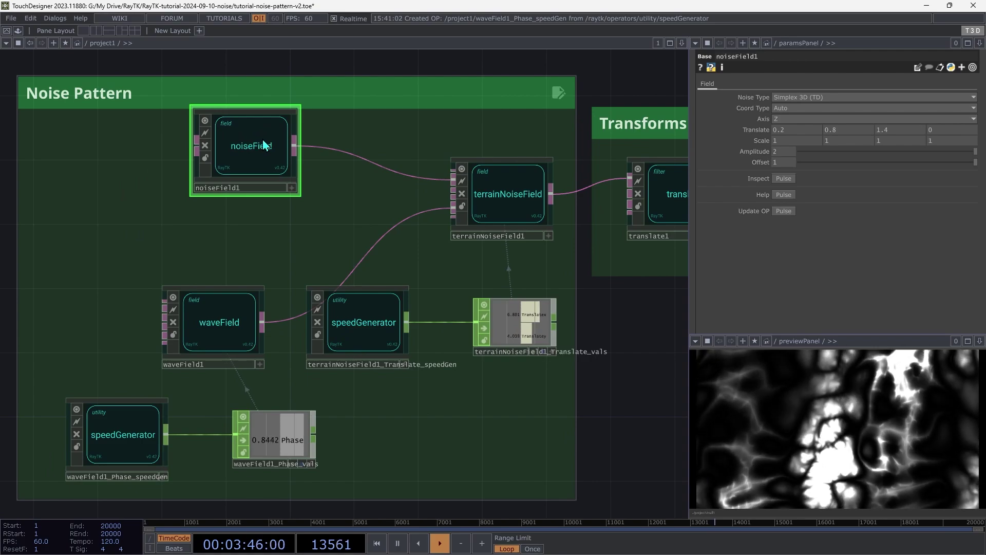
Drive noiseField1's Translate with a speed generator: speeds -0.5, 0.6, -1, 0.1, multiplier 0.434.
right_click(262, 140)
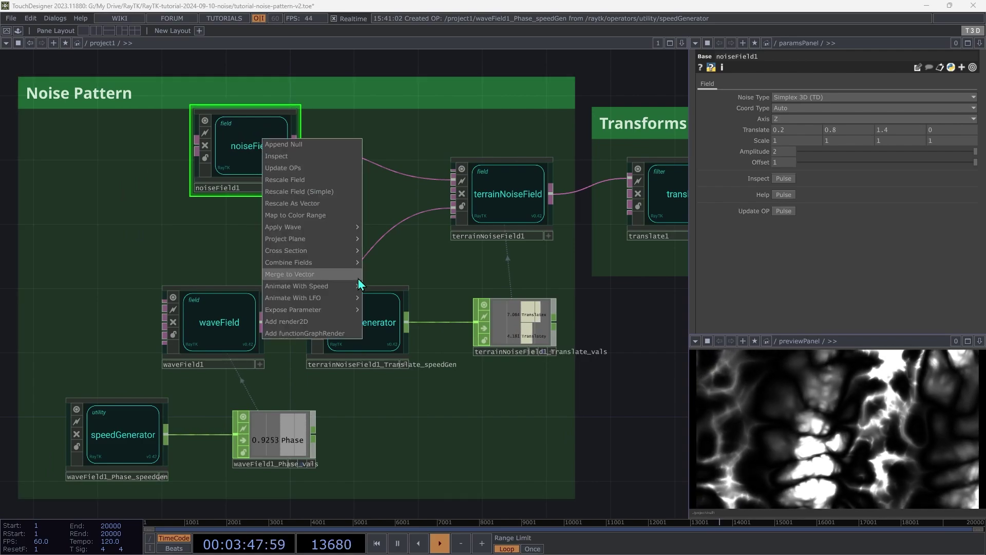
left_click(378, 287)
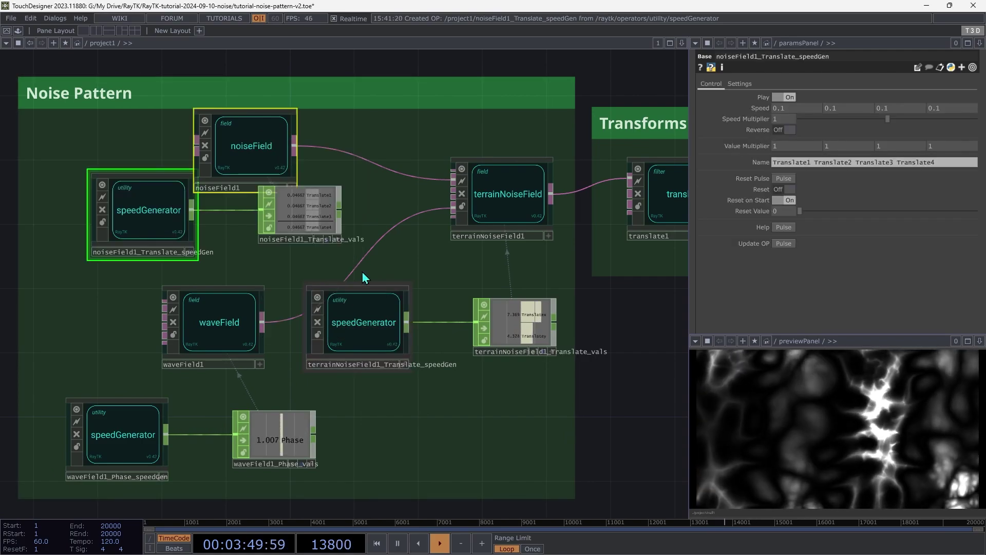
left_click_drag(141, 213, 115, 229)
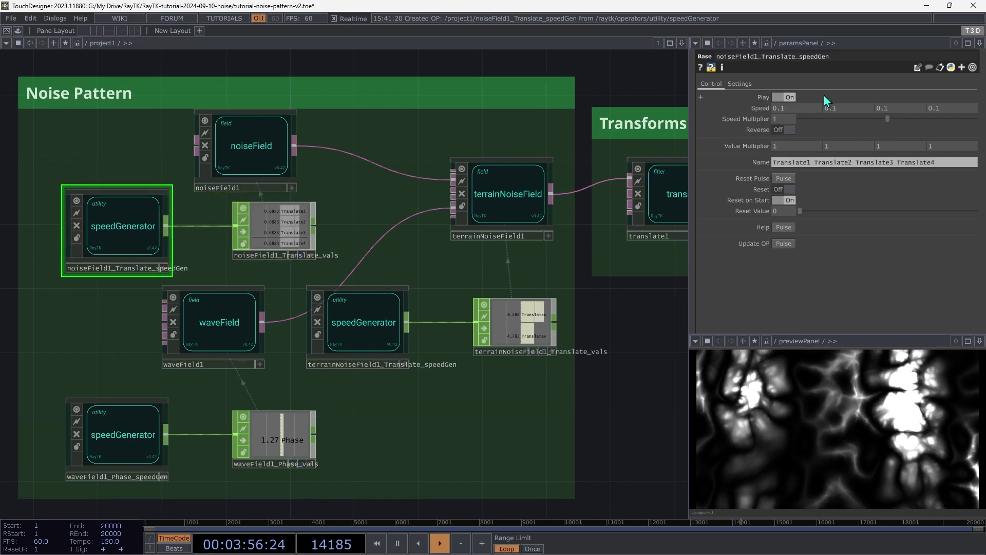
middle_click(808, 109)
left_click_drag(808, 109, 804, 90)
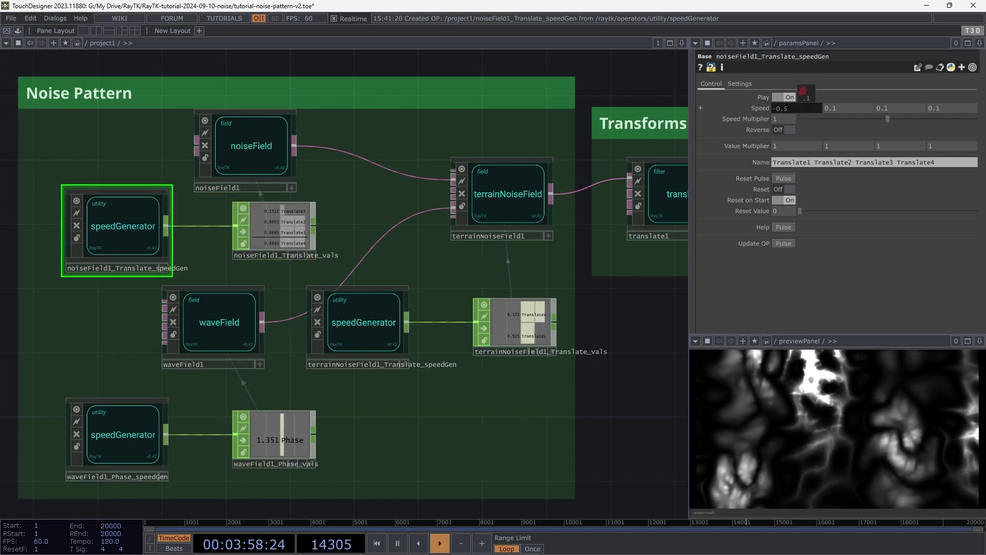
left_click_drag(845, 106, 860, 104)
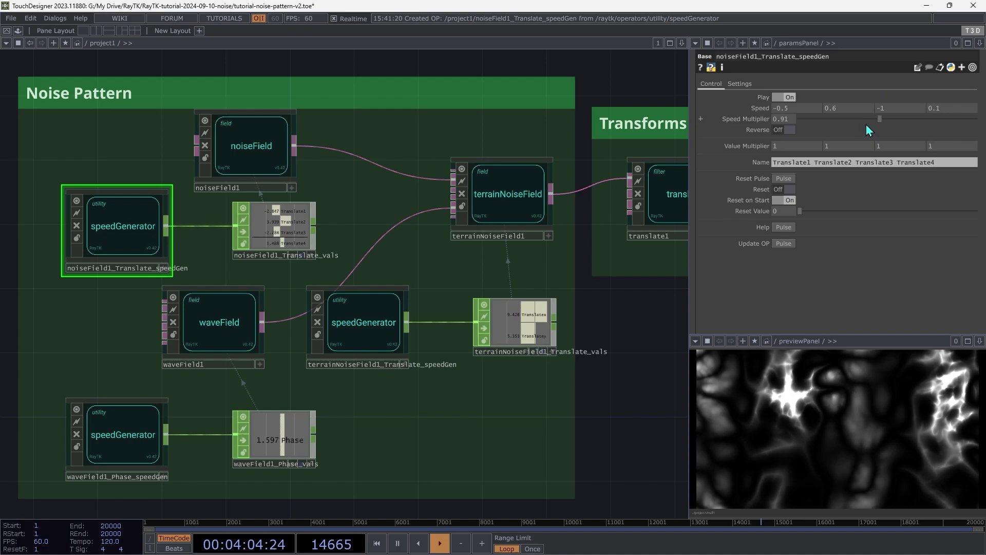
left_click_drag(858, 128, 843, 130)
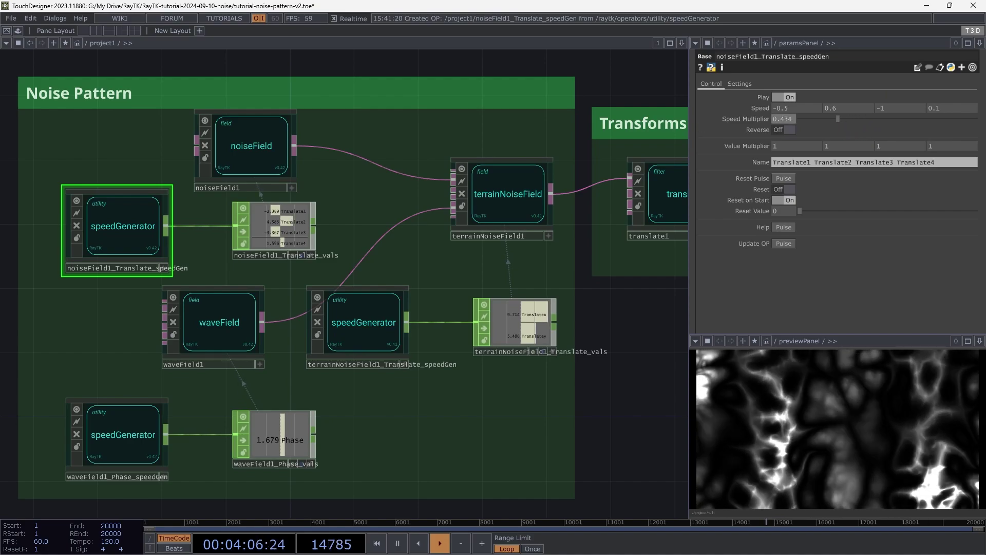
Fit the whole network in view and review render2D, terrainNoiseField1, noiseField1 and waveField1.
scroll(438, 498, "down", 4)
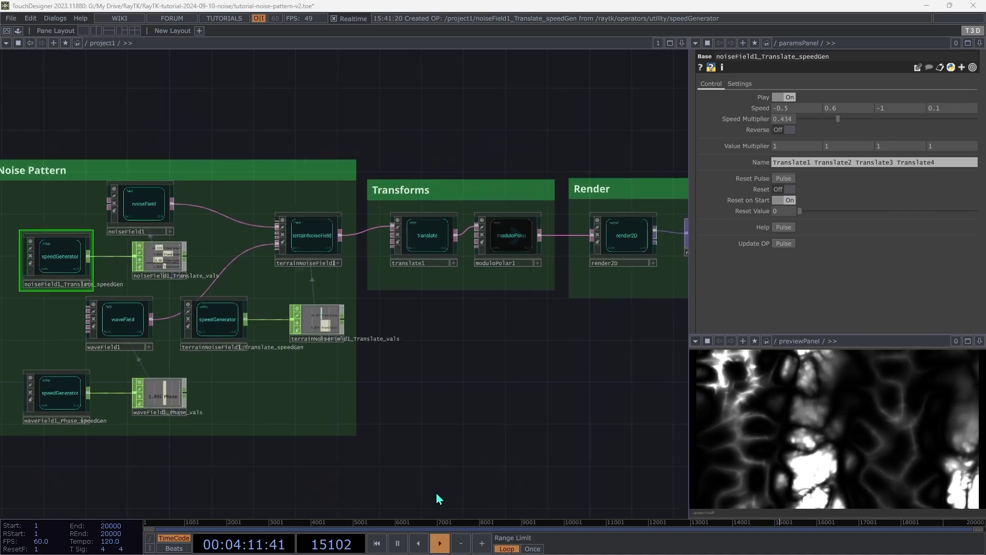
key("h")
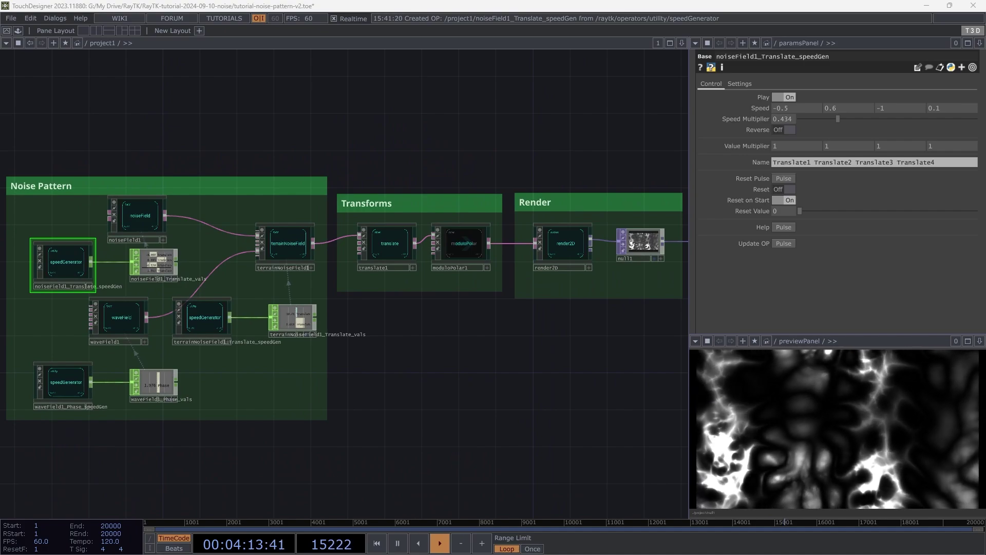
left_click(568, 252)
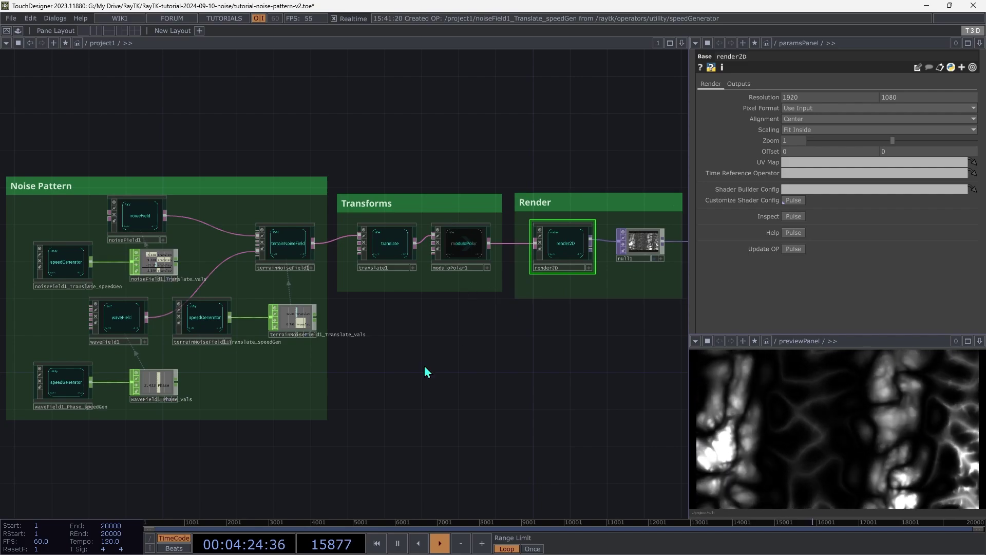
left_click(283, 252)
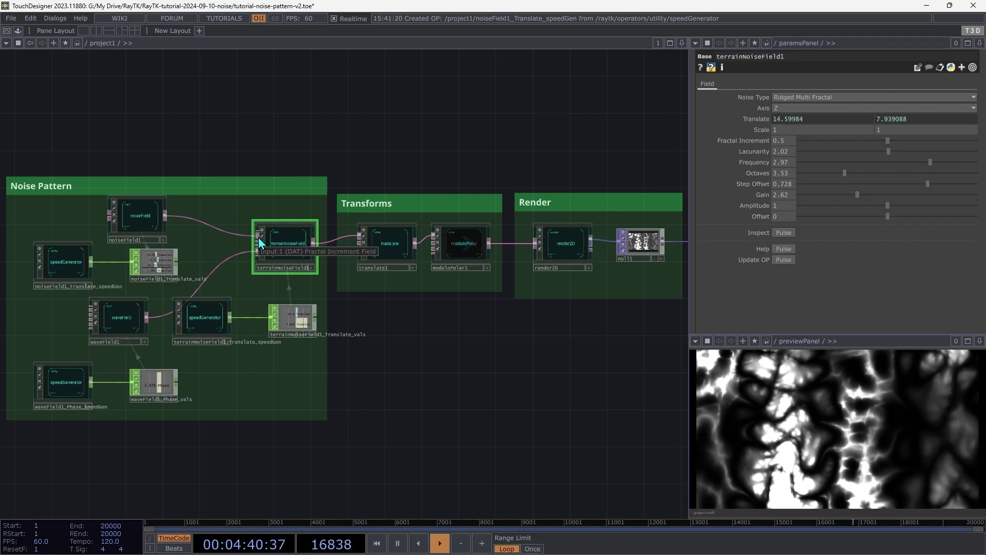
left_click(134, 218)
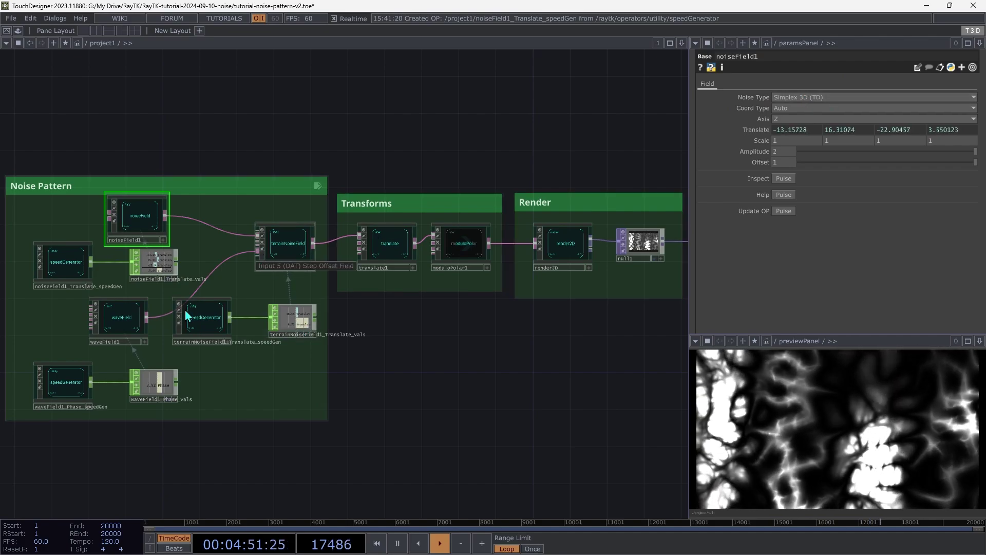
left_click(132, 319)
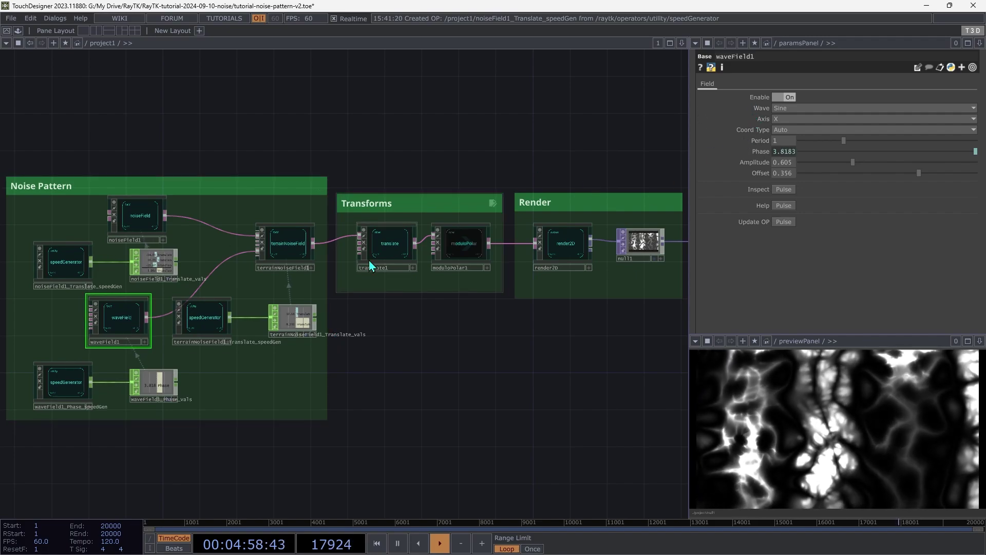
Review translate1, toggle moduloPolar1 on then back off, and check the terrain speed generator.
left_click(391, 244)
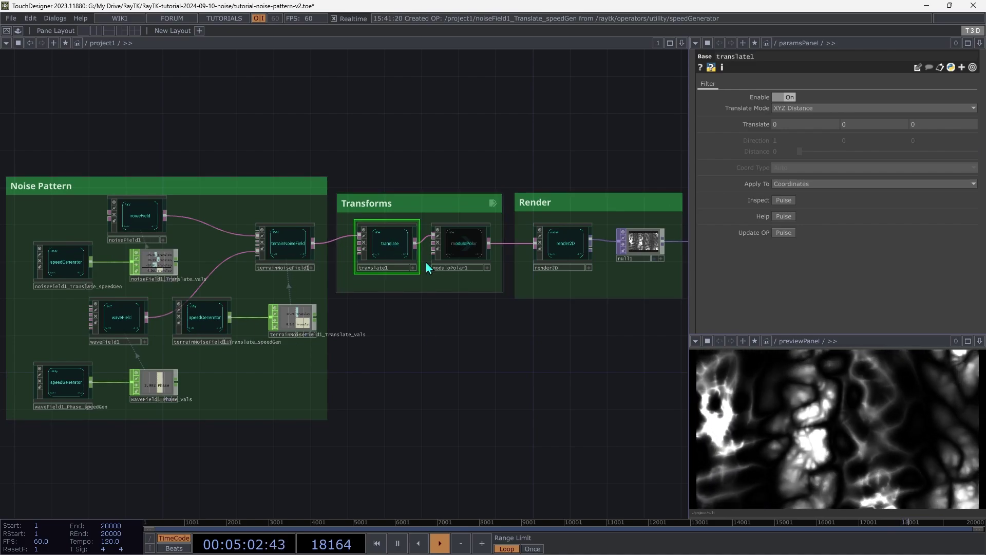
middle_click(792, 125)
mouse_move(794, 131)
left_mouse_down()
mouse_move(811, 131)
mouse_move(781, 141)
left_mouse_up()
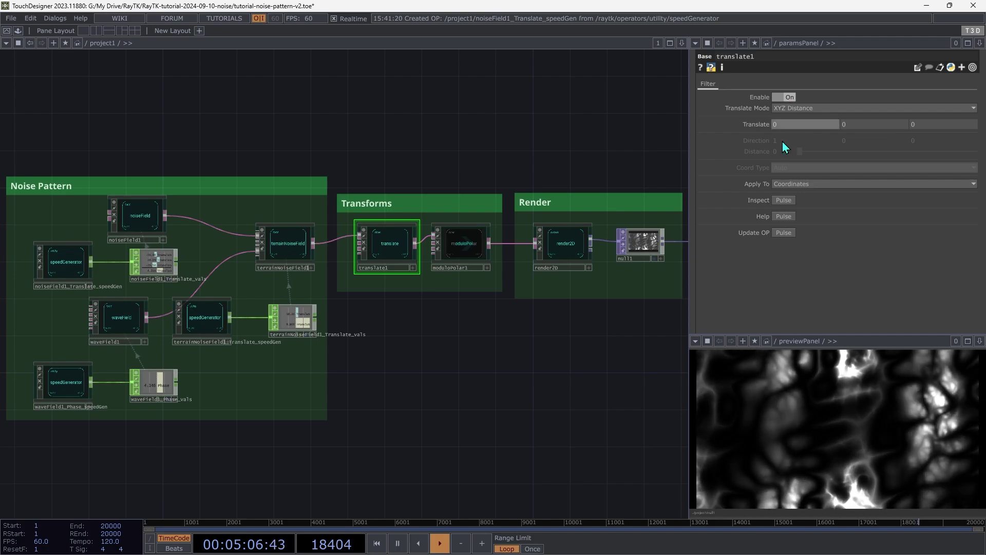
left_click(467, 254)
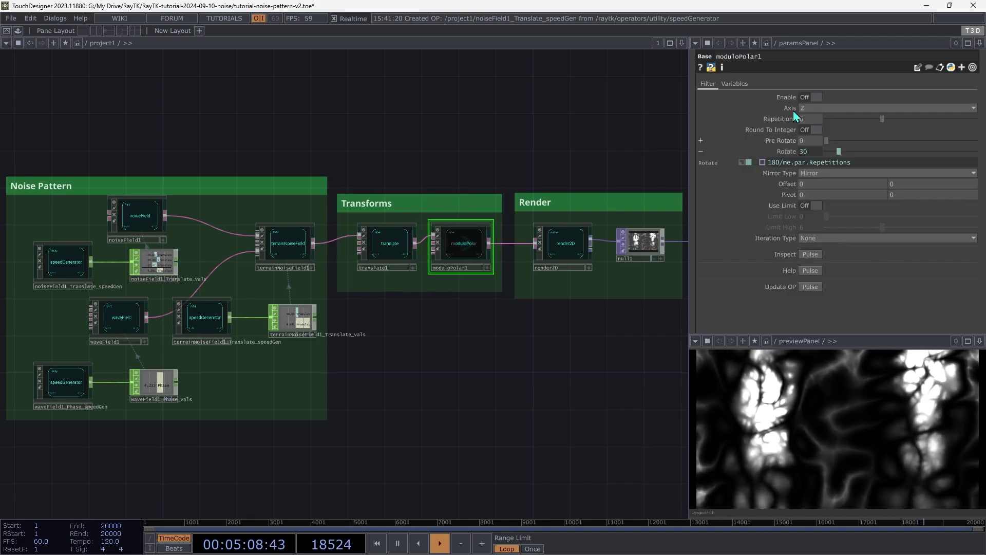
left_click(816, 97)
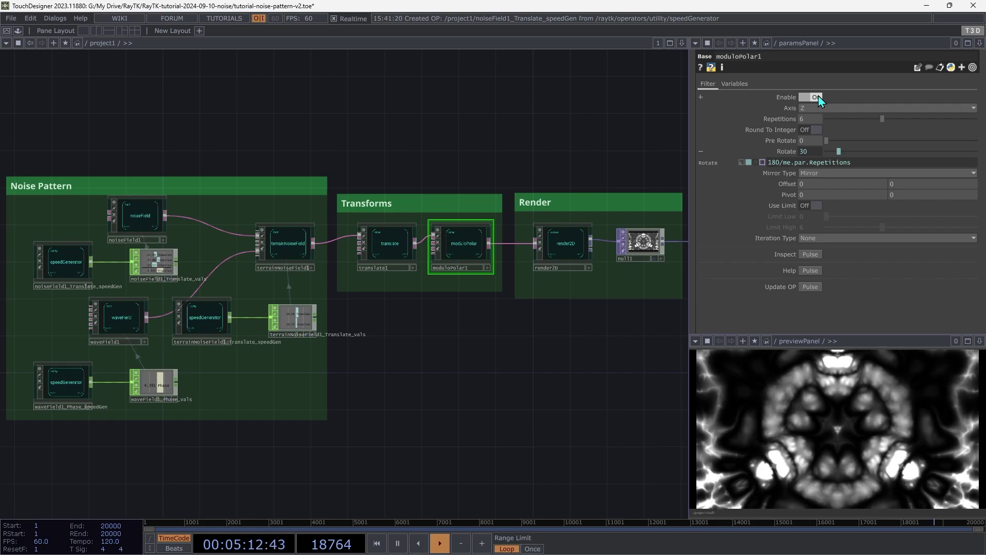
left_click(817, 97)
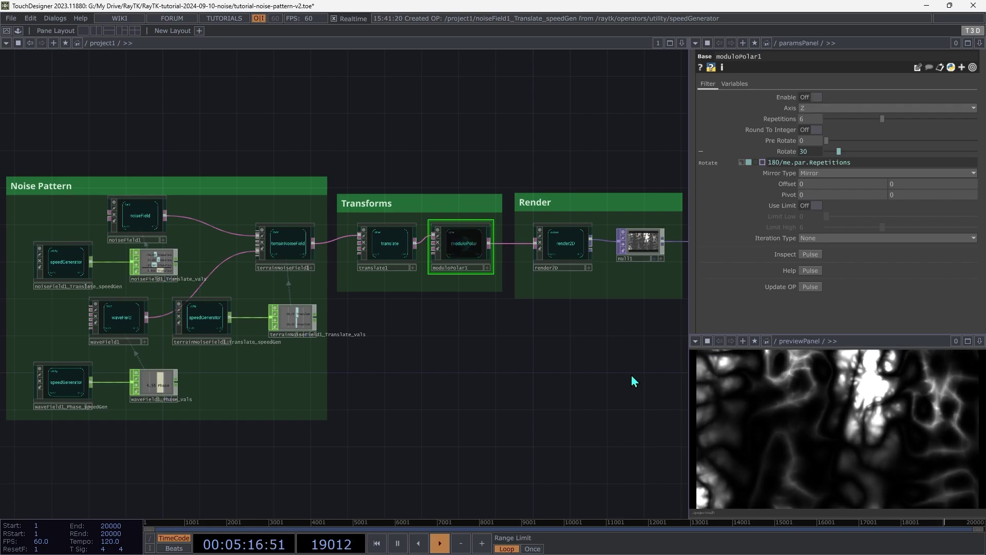
left_click(211, 327)
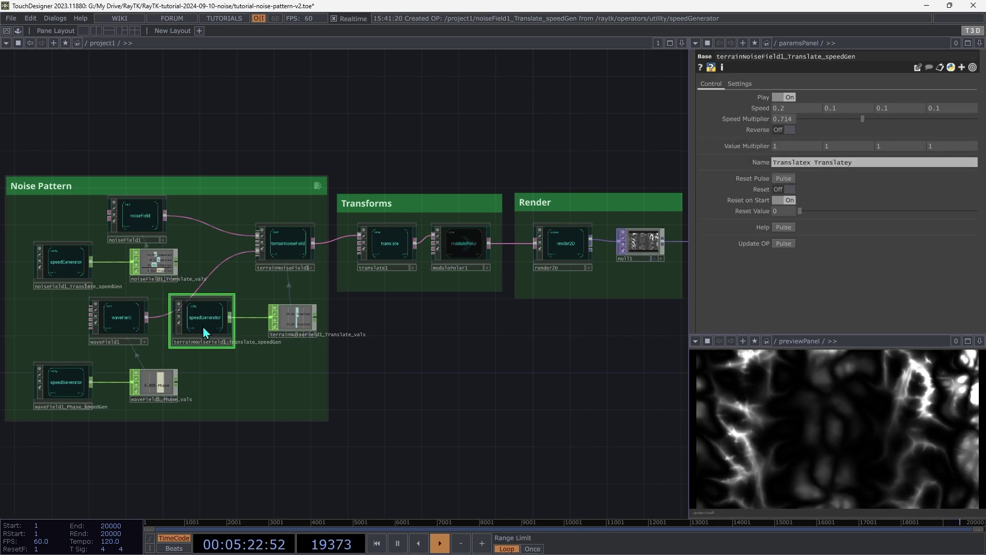
left_click(277, 248)
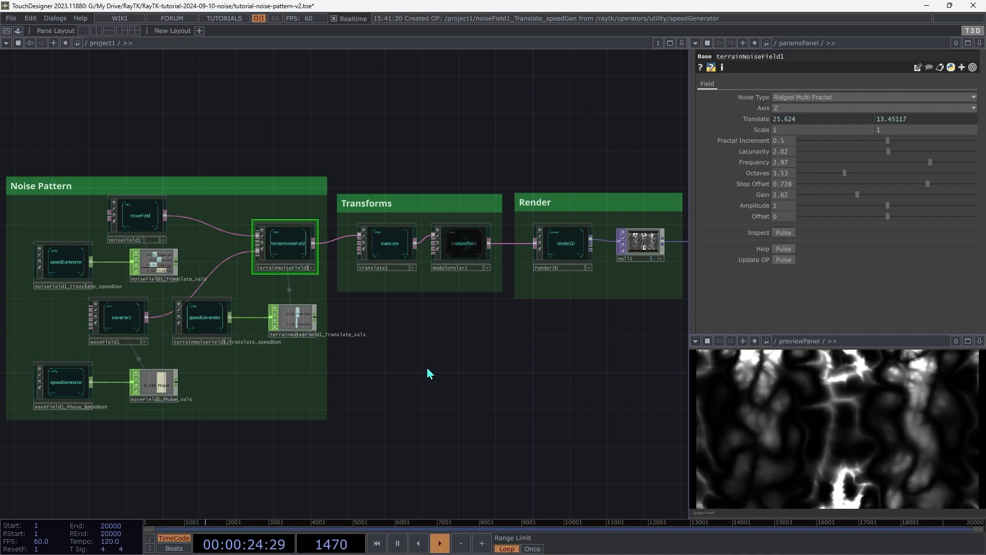
Select the null1 node after render2D to inspect the final animated output.
left_click(651, 237)
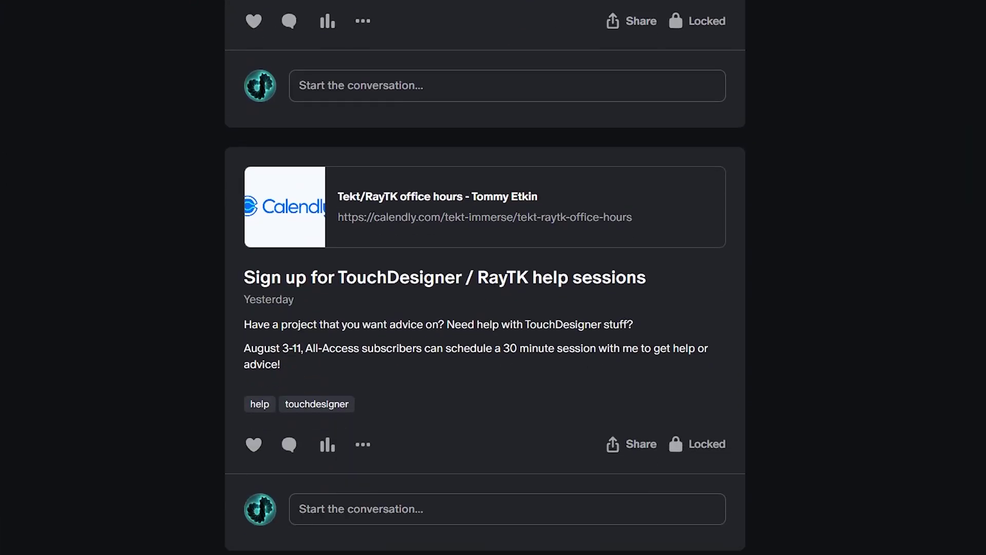
scroll(485, 278, "down", 15)
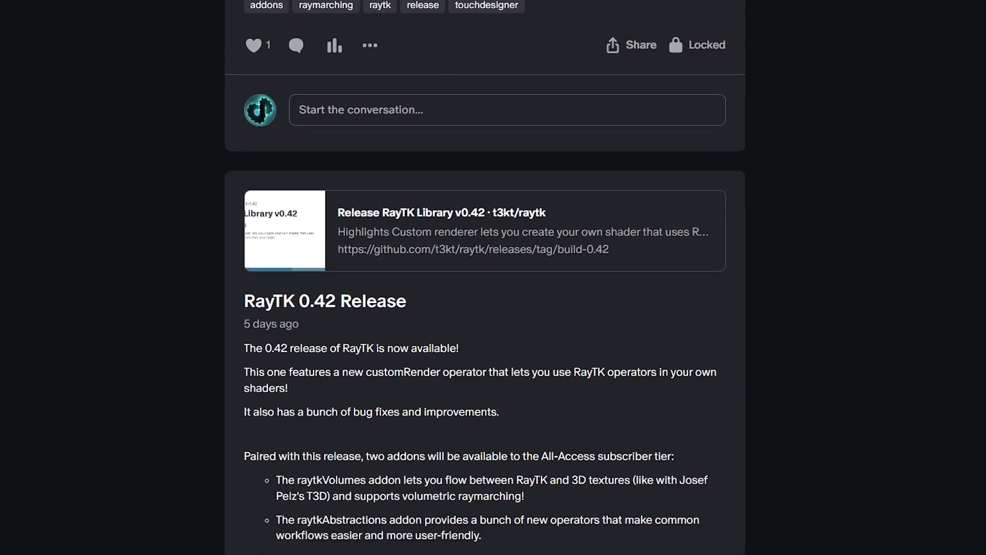
scroll(981, 185, "down", 20)
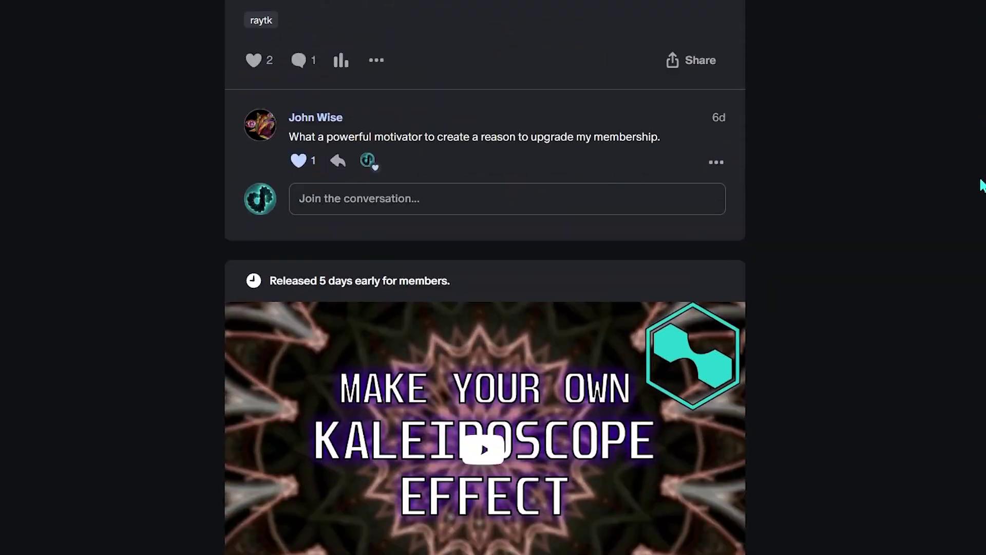
scroll(981, 185, "down", 20)
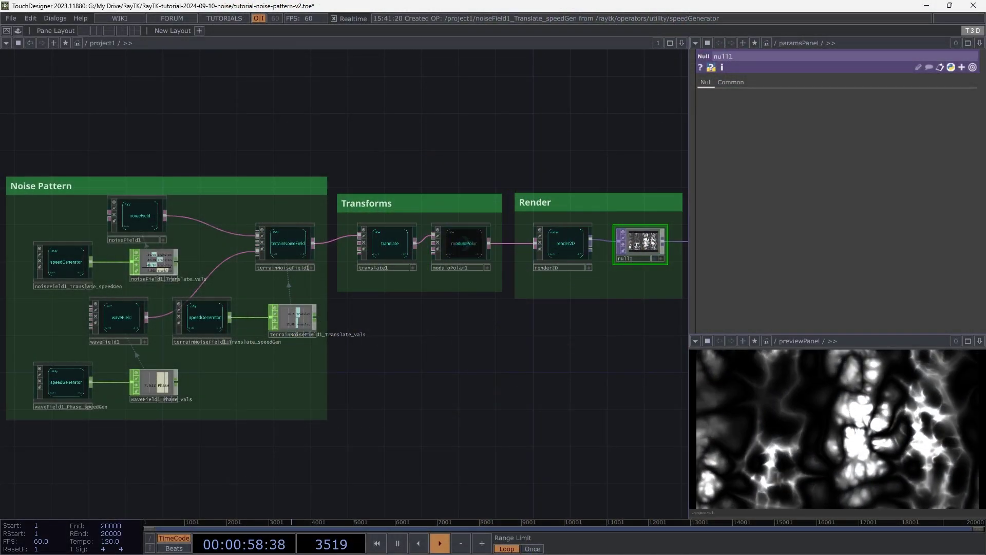